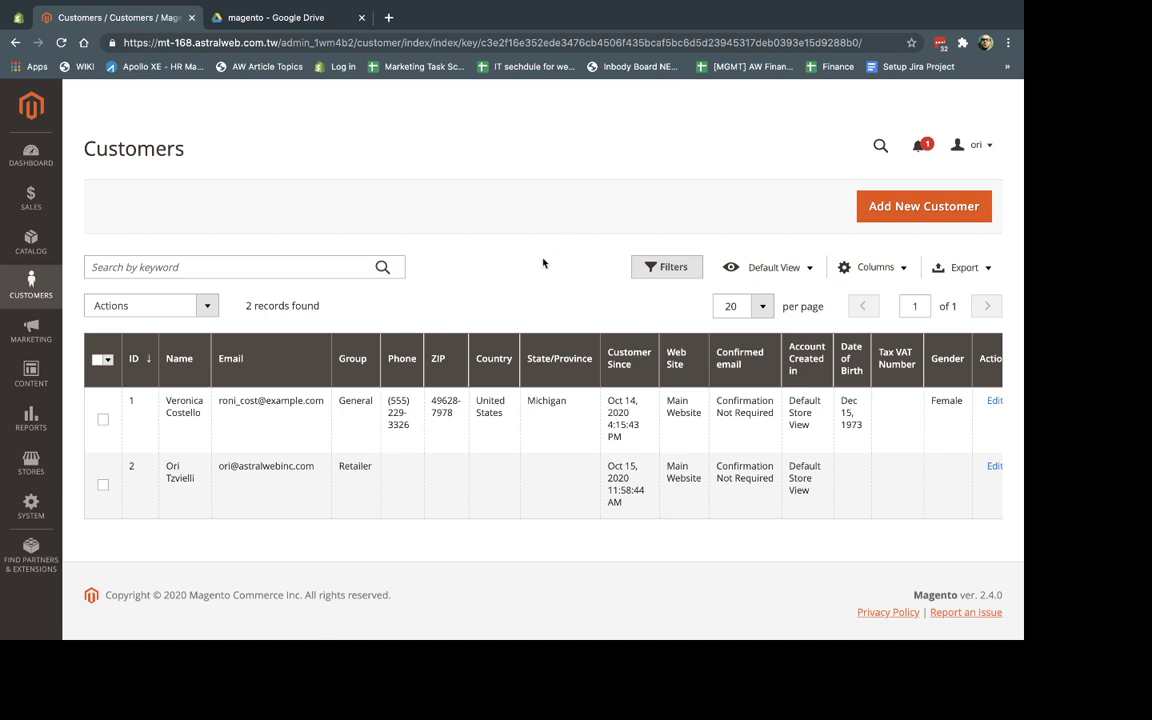
- Review the customer group options in the account information of the customer with ID 2, and return to the list of all customers
scroll(650, 489, "right", 1)
left_click(978, 468)
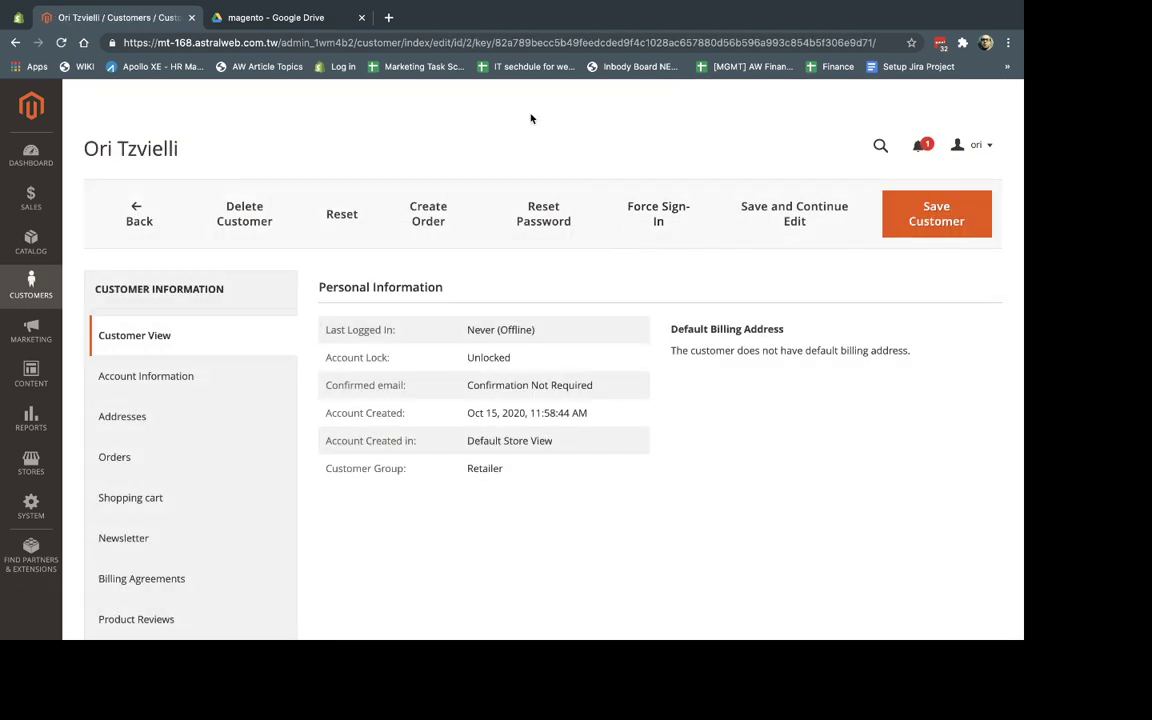
left_click(231, 383)
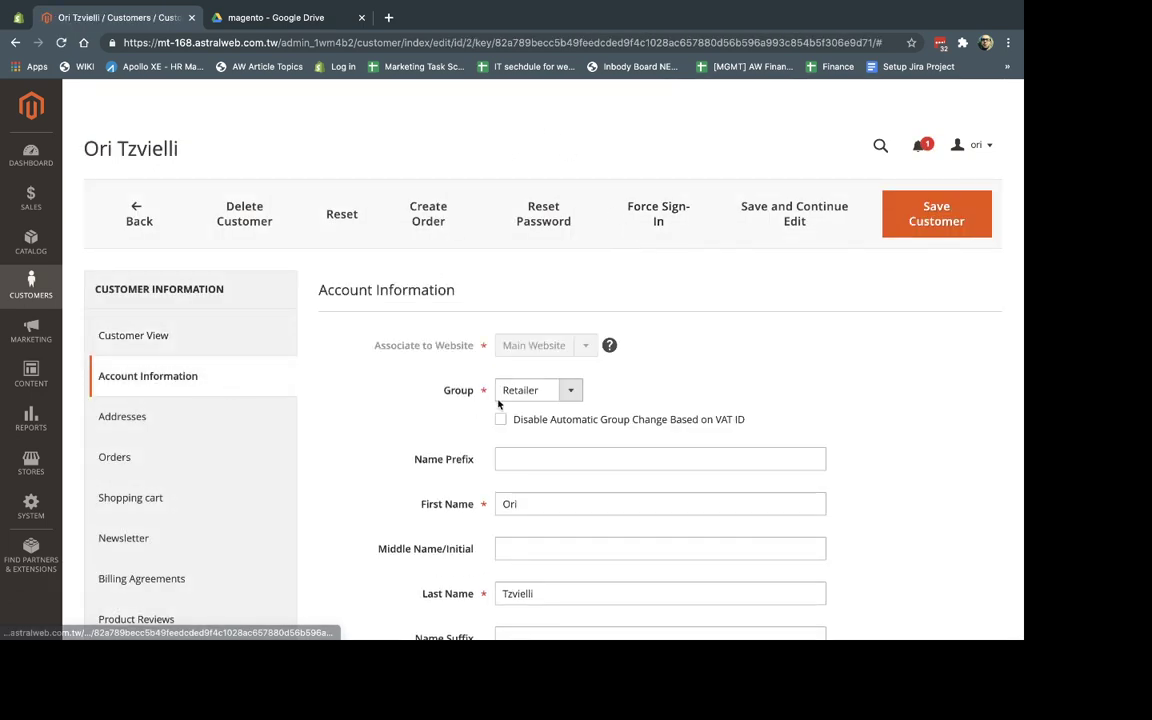
left_click(515, 391)
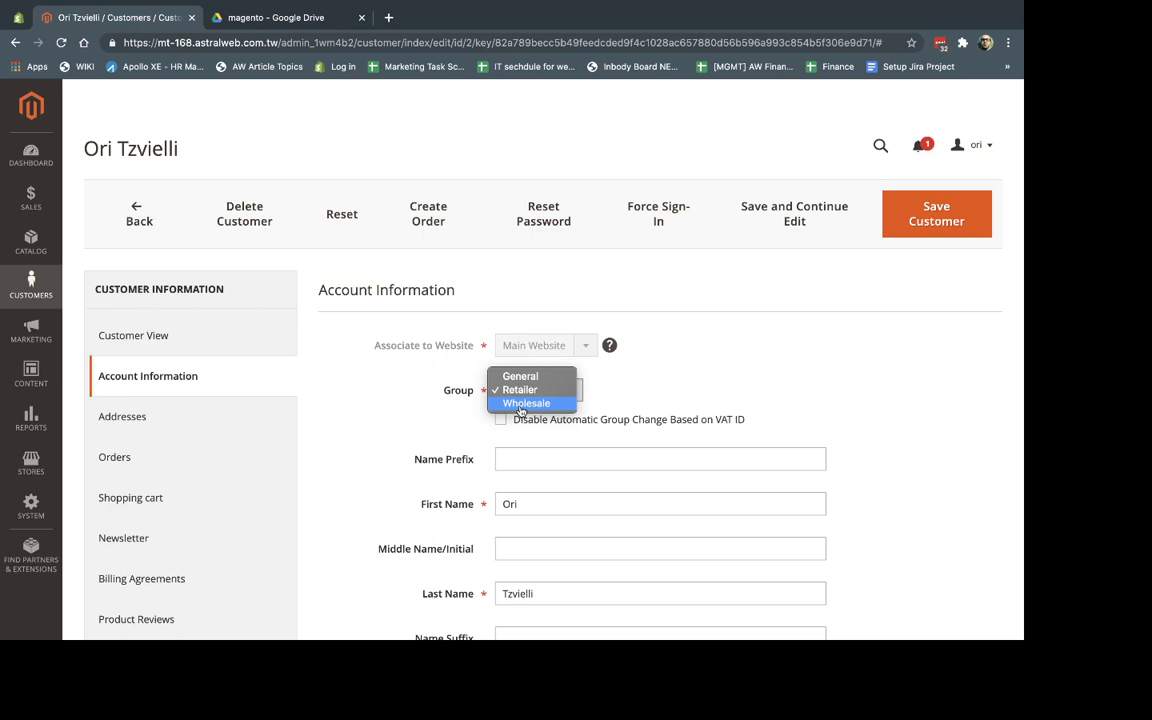
left_click(689, 380)
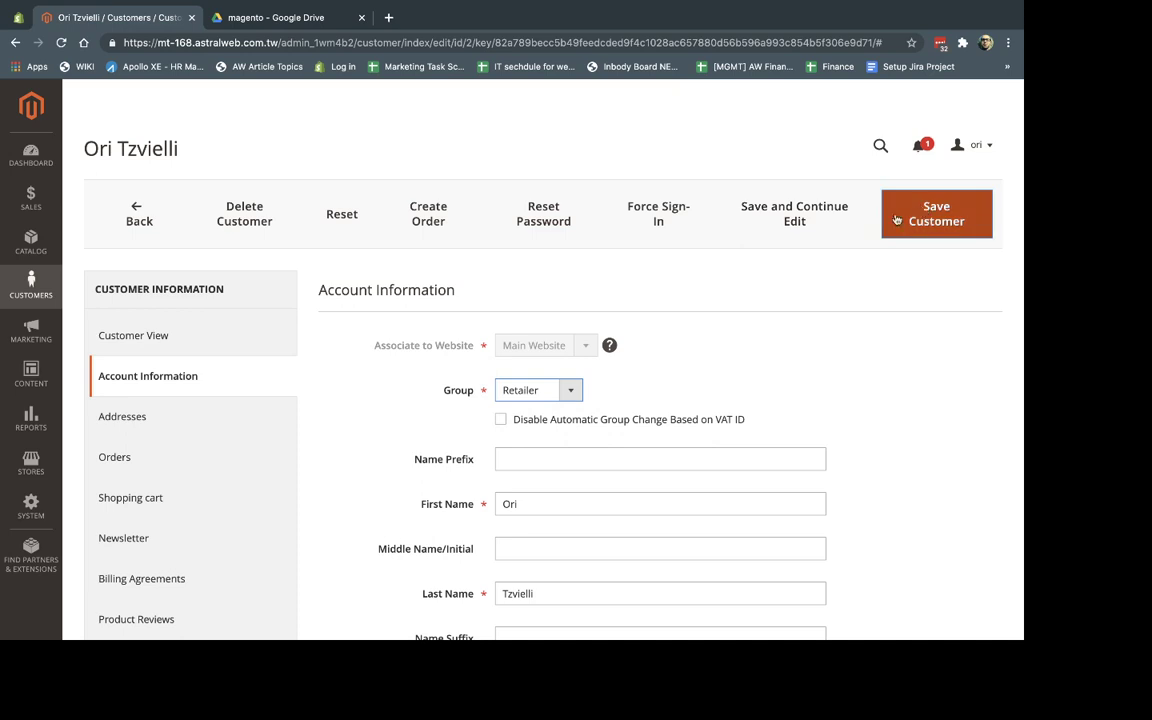
left_click(638, 381)
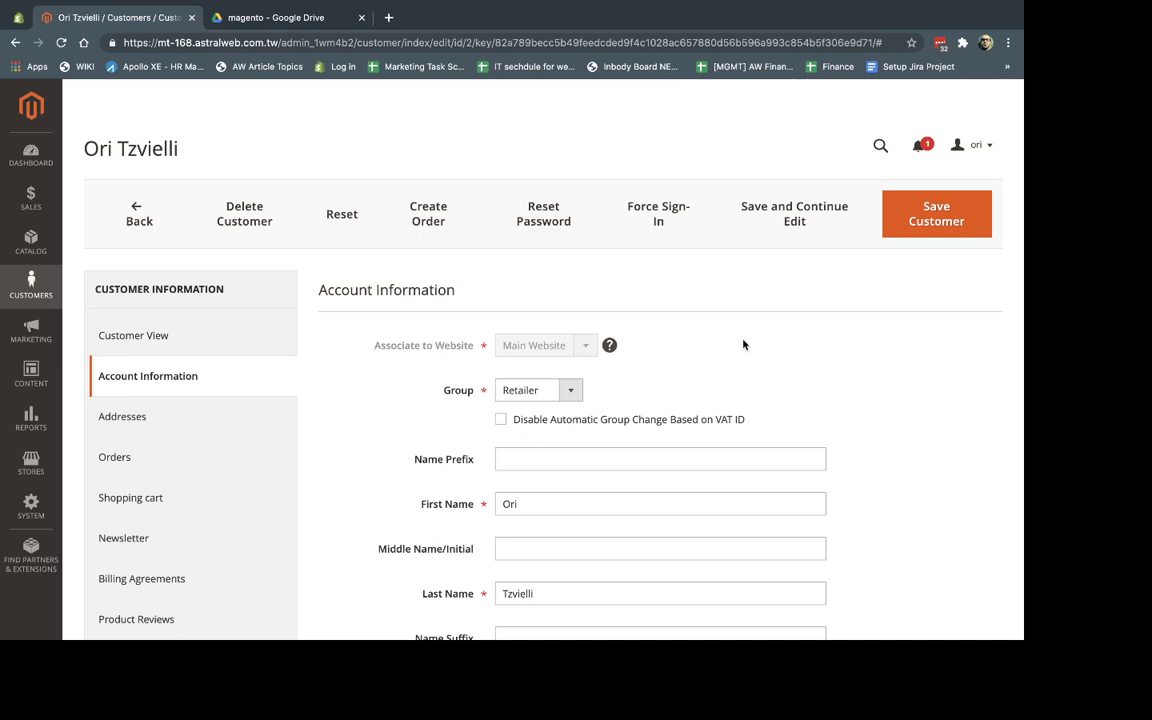
left_click(31, 282)
left_click(180, 160)
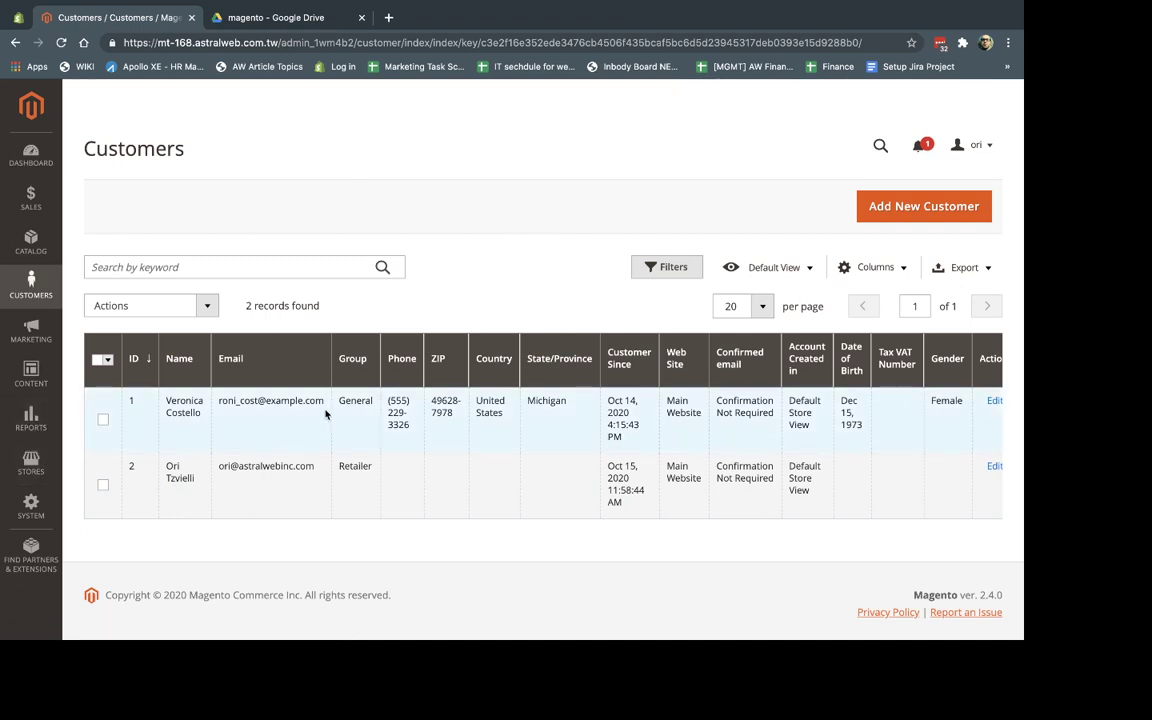
- Go to the system's data export page and set the entity type to Customers Main File
left_click(31, 460)
left_click(31, 503)
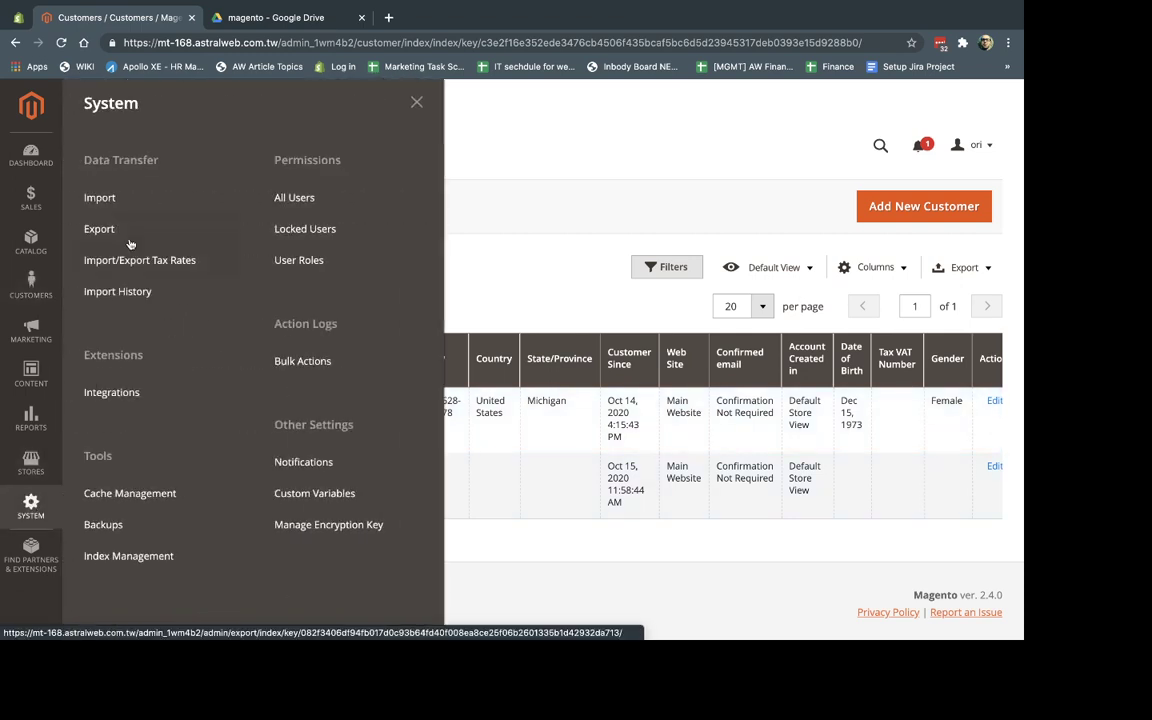
left_click(139, 232)
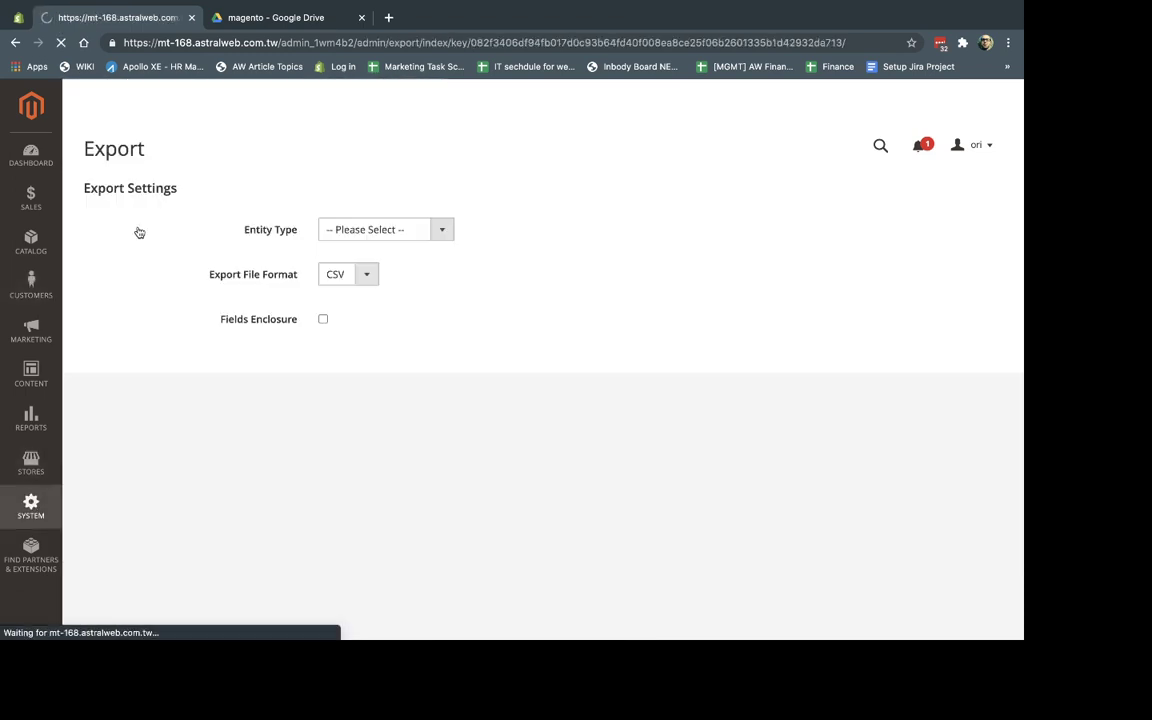
left_click(360, 229)
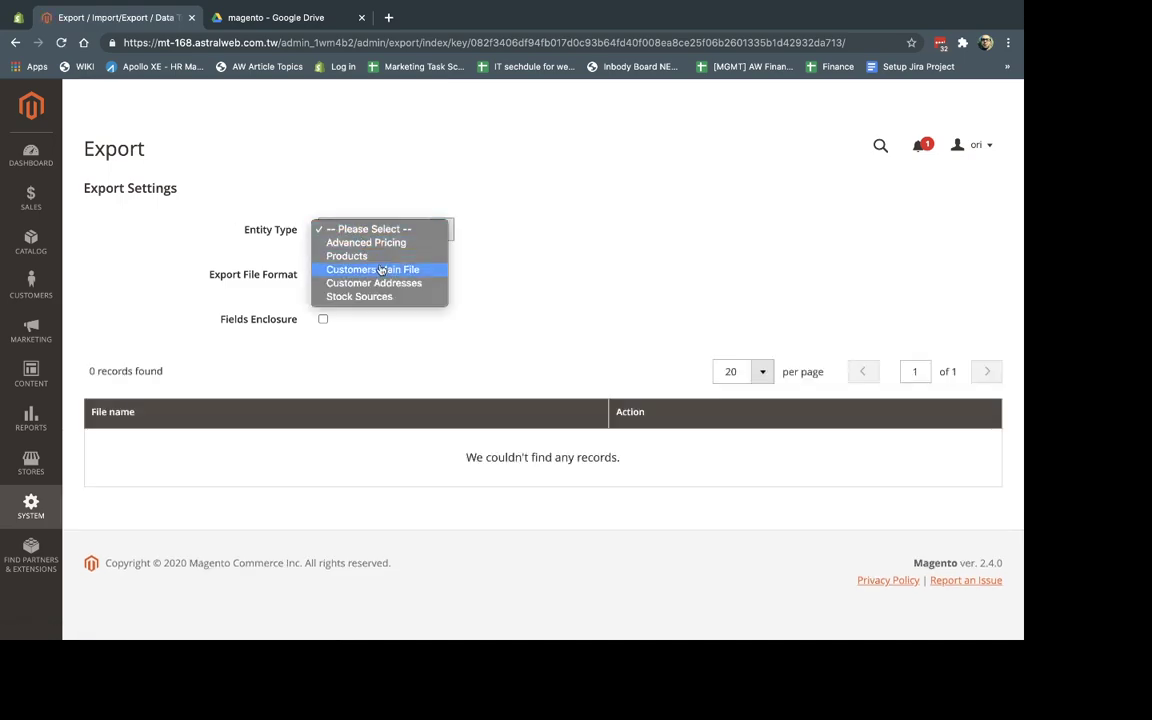
left_click(365, 269)
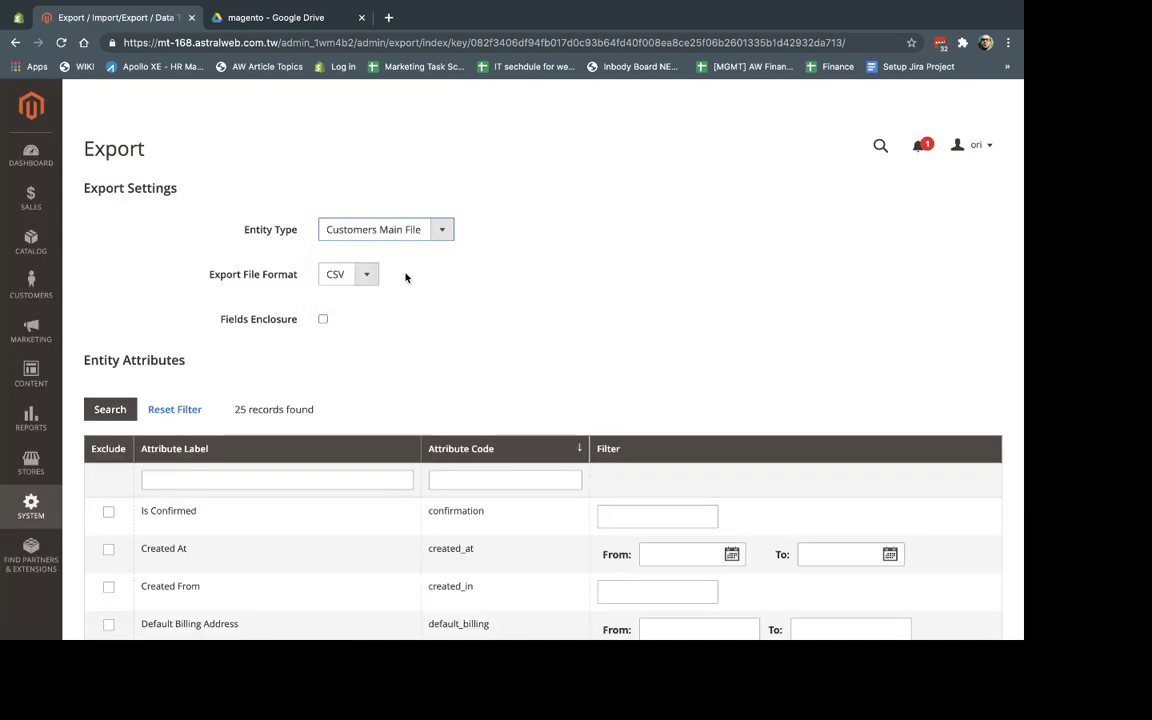
- Look over the entity attributes and submit the customer export in CSV format without excluding any attribute
scroll(666, 365, "down", 10)
scroll(680, 370, "down", 2)
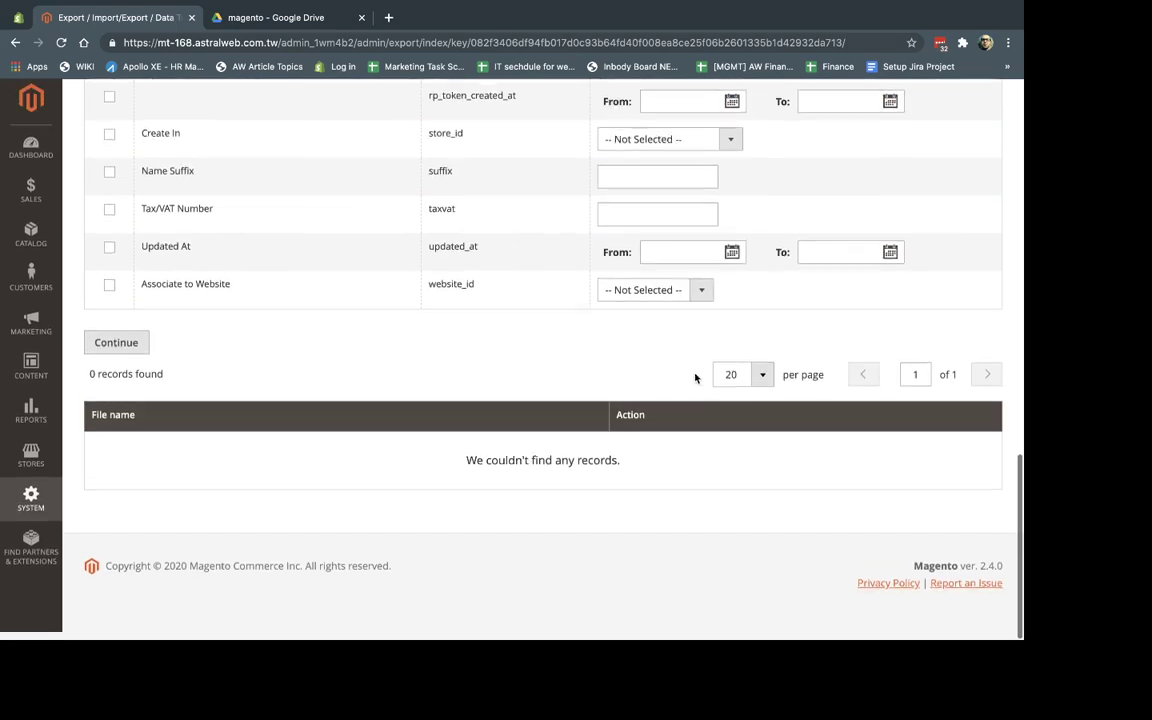
scroll(720, 400, "up", 8)
scroll(738, 420, "down", 8)
left_click(120, 348)
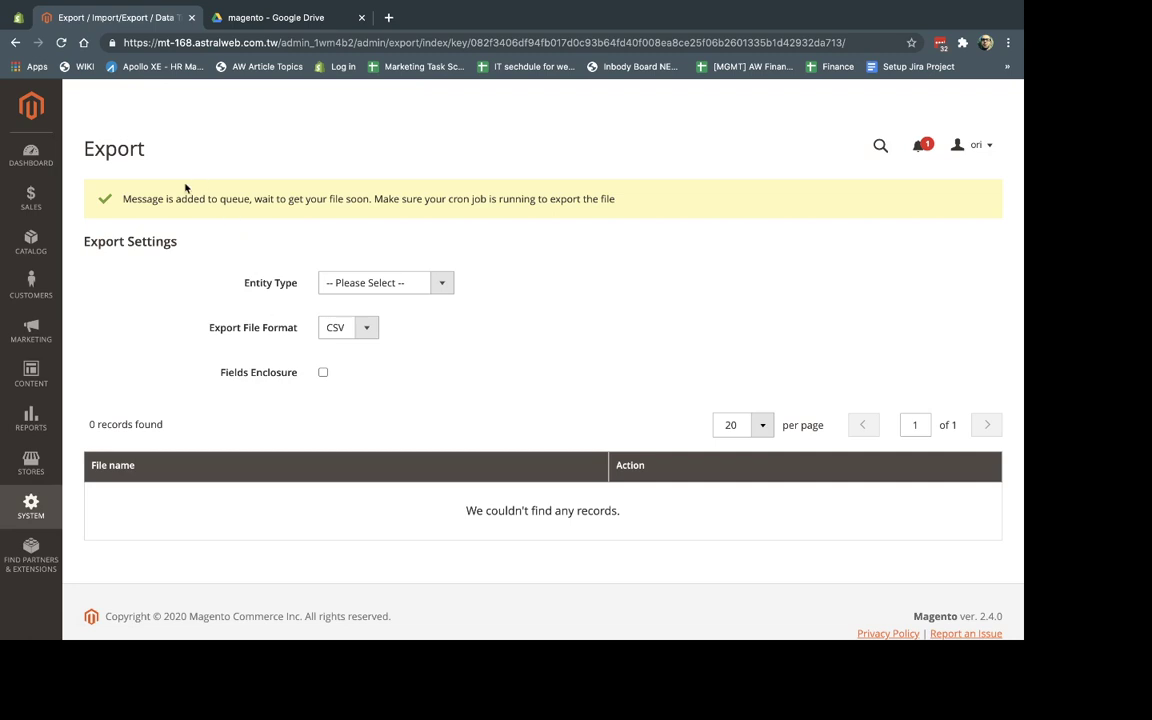
- Reload the export page until the customer CSV file is listed, and download that file
left_click_drag(146, 199, 361, 196)
left_click(599, 284)
left_click(446, 36)
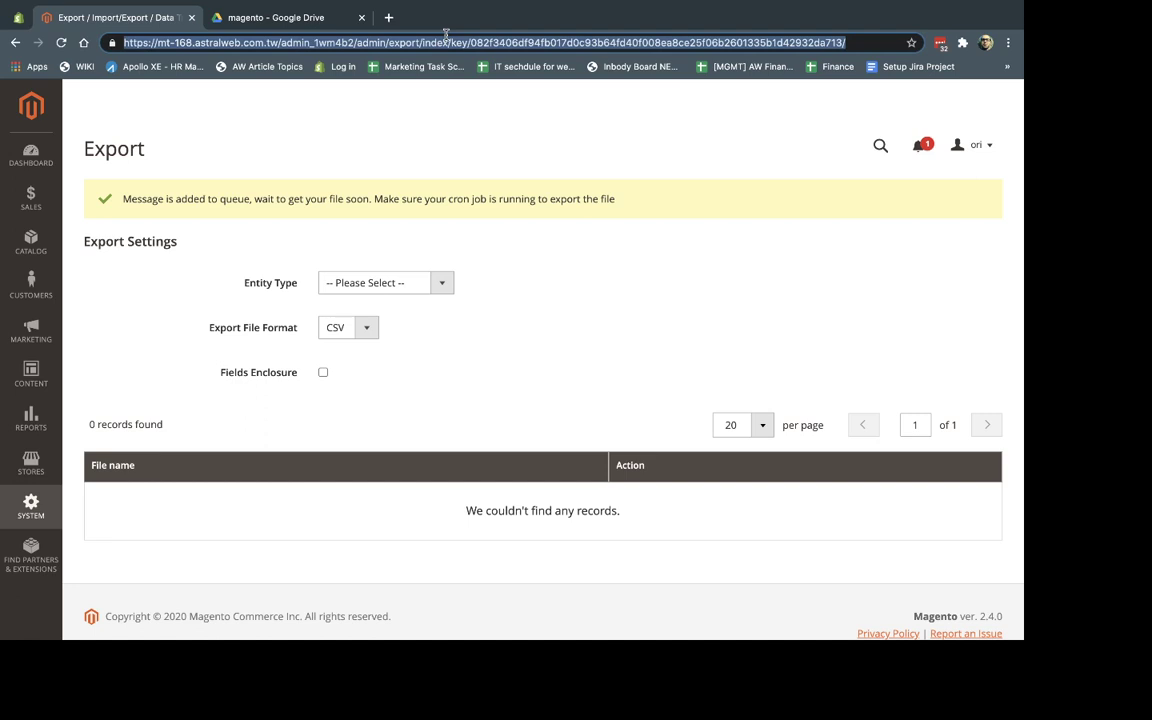
key("Return")
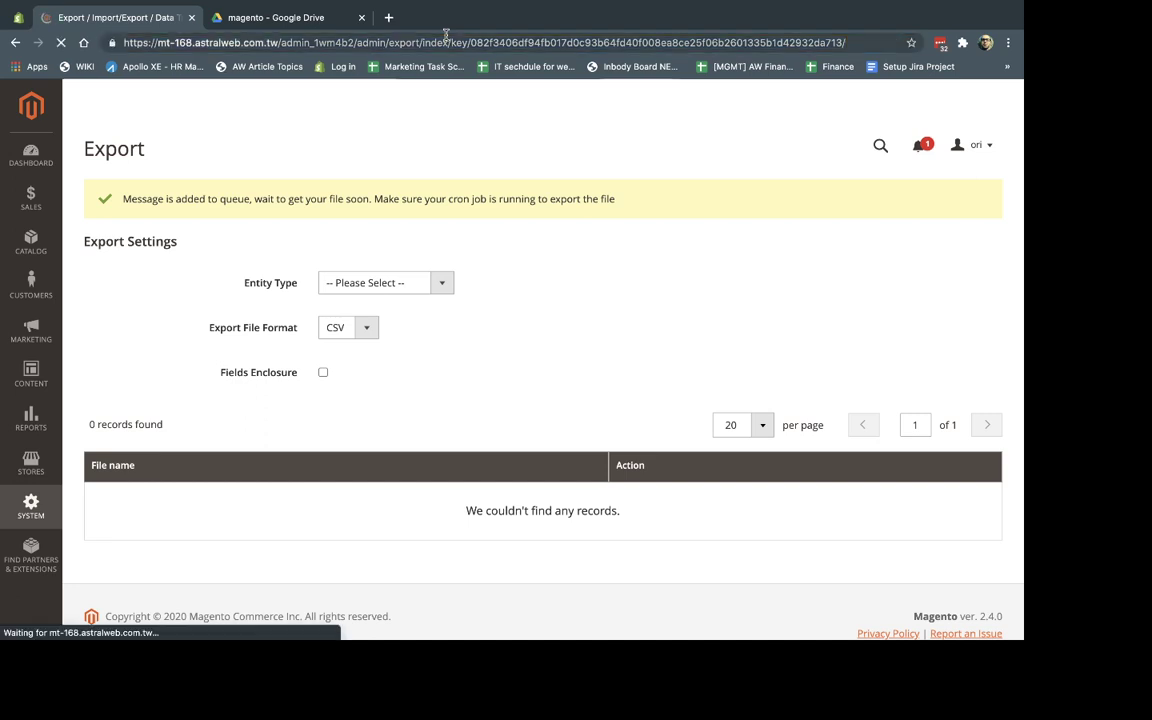
scroll(288, 418, "down", 1)
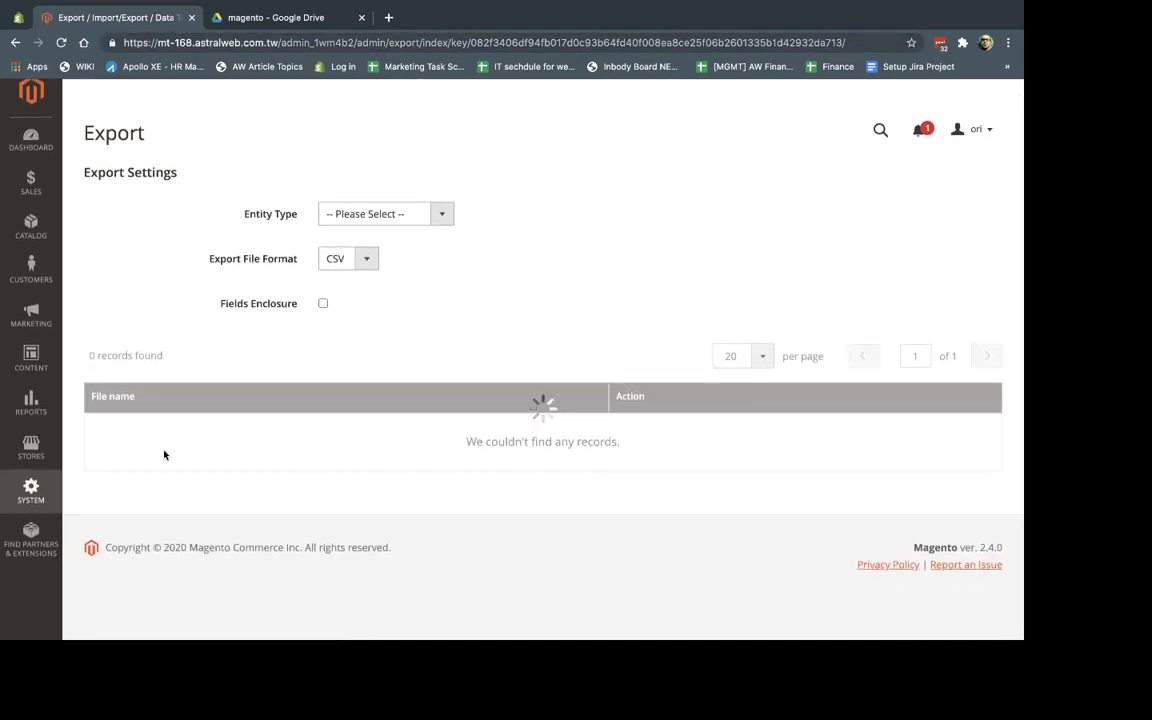
left_click(473, 42)
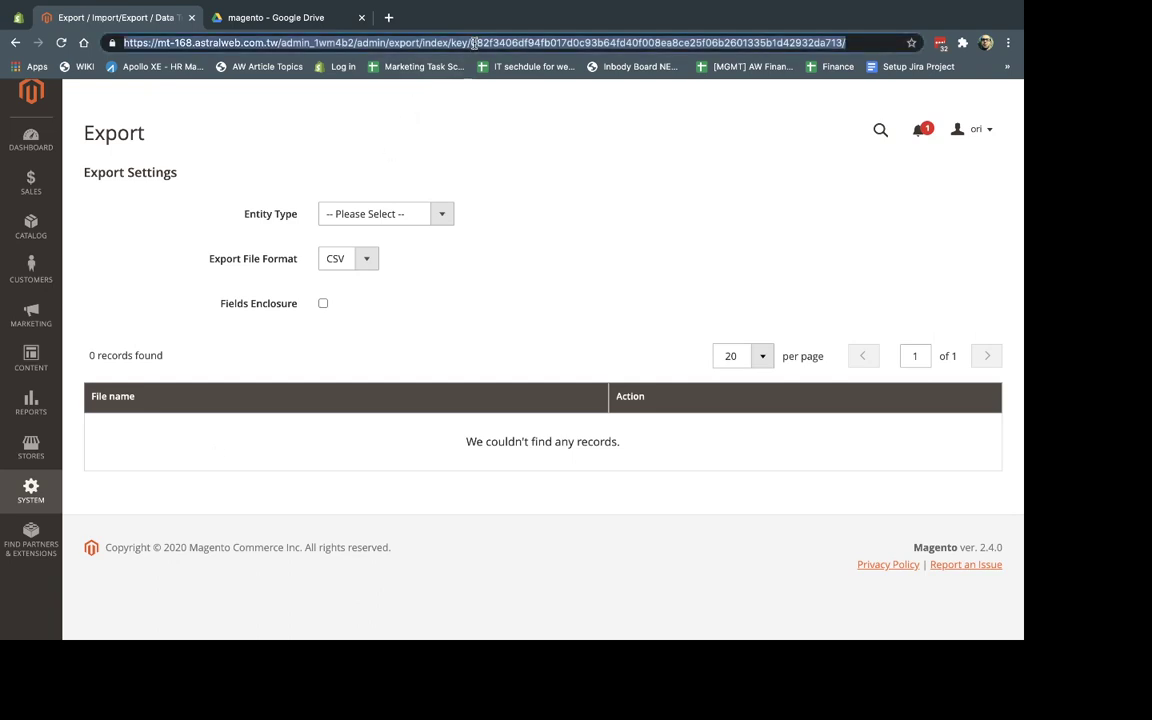
key("End")
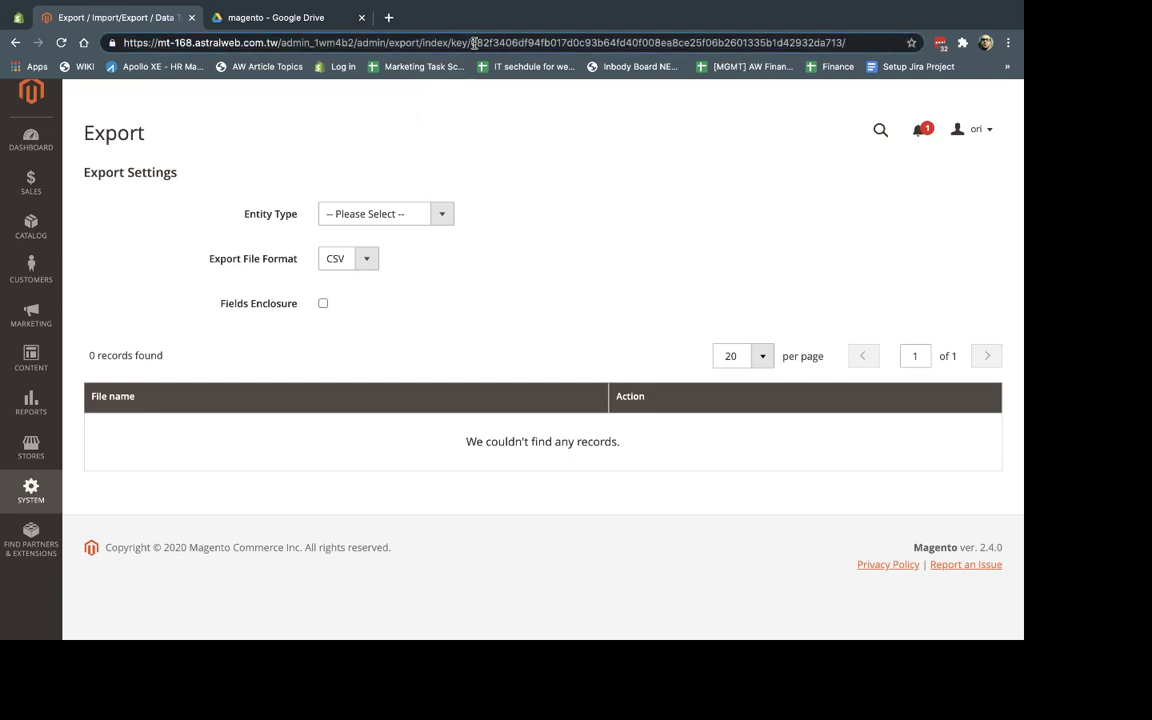
key("Return")
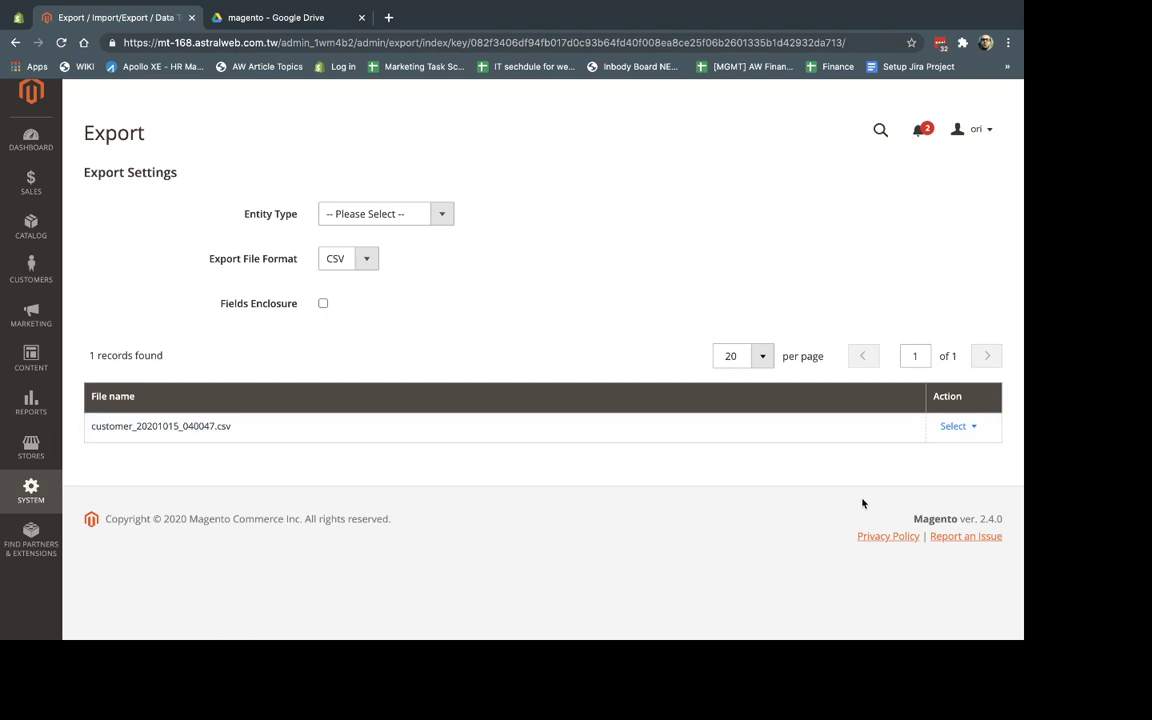
left_click(953, 427)
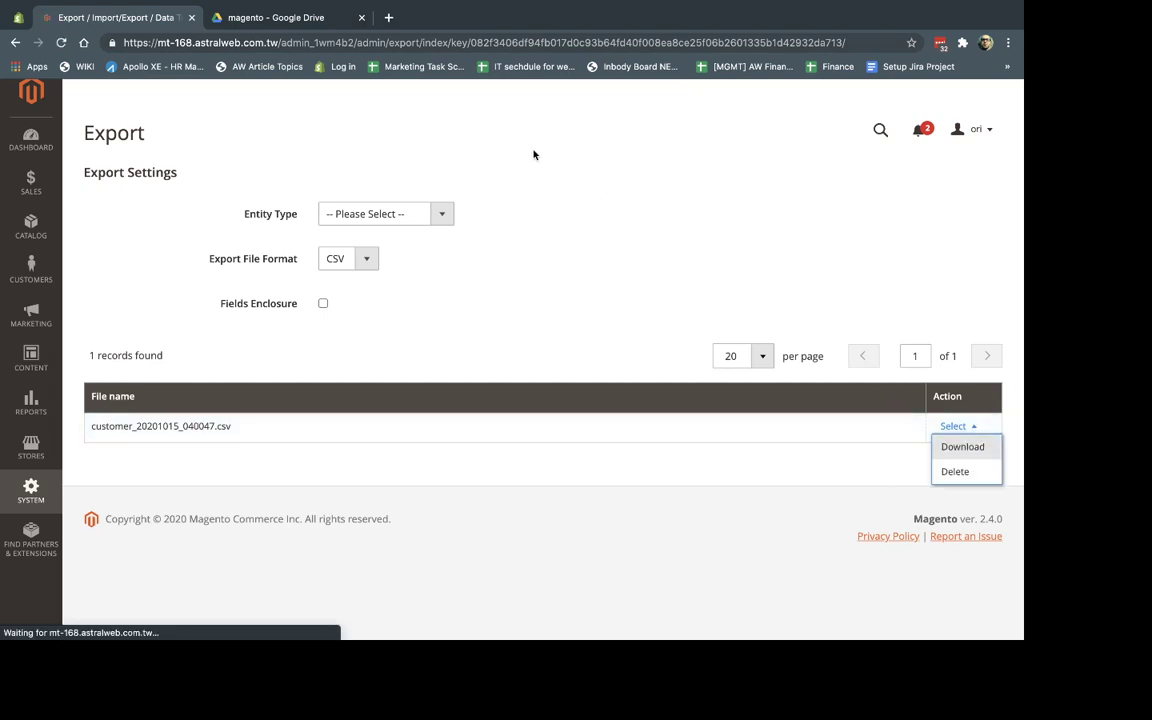
- Switch to Google Drive, upload the downloaded customer CSV to the magento folder, and open it as a spreadsheet
left_click(303, 24)
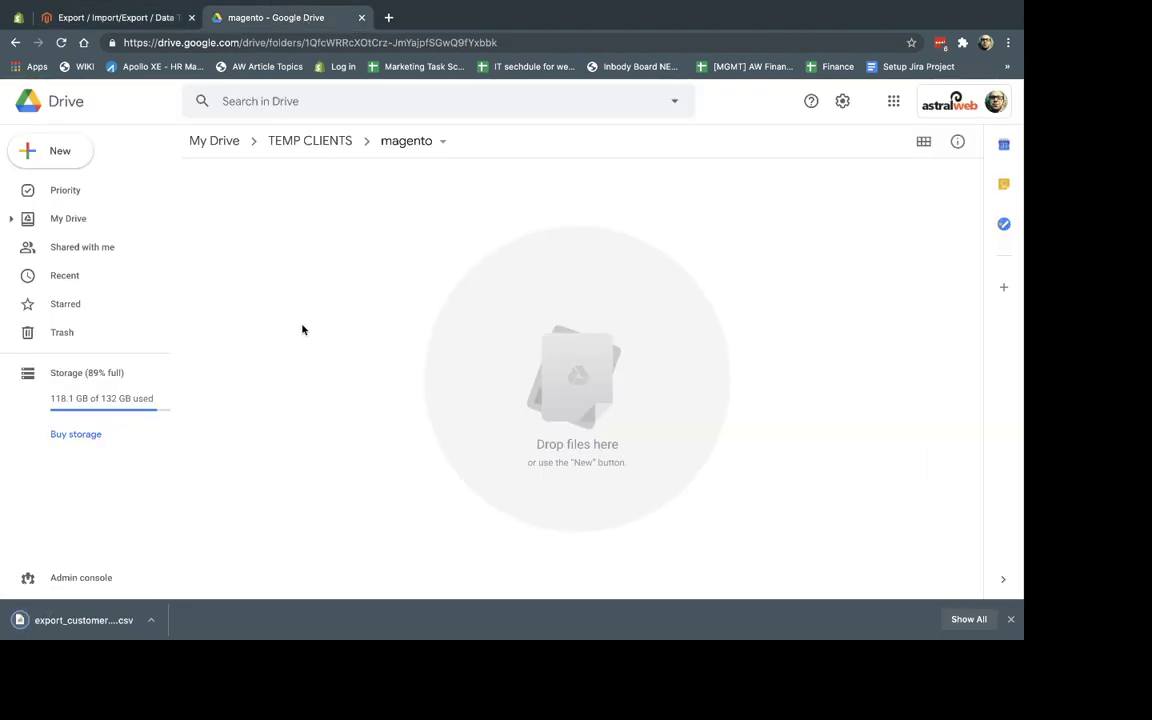
left_click_drag(84, 620, 339, 435)
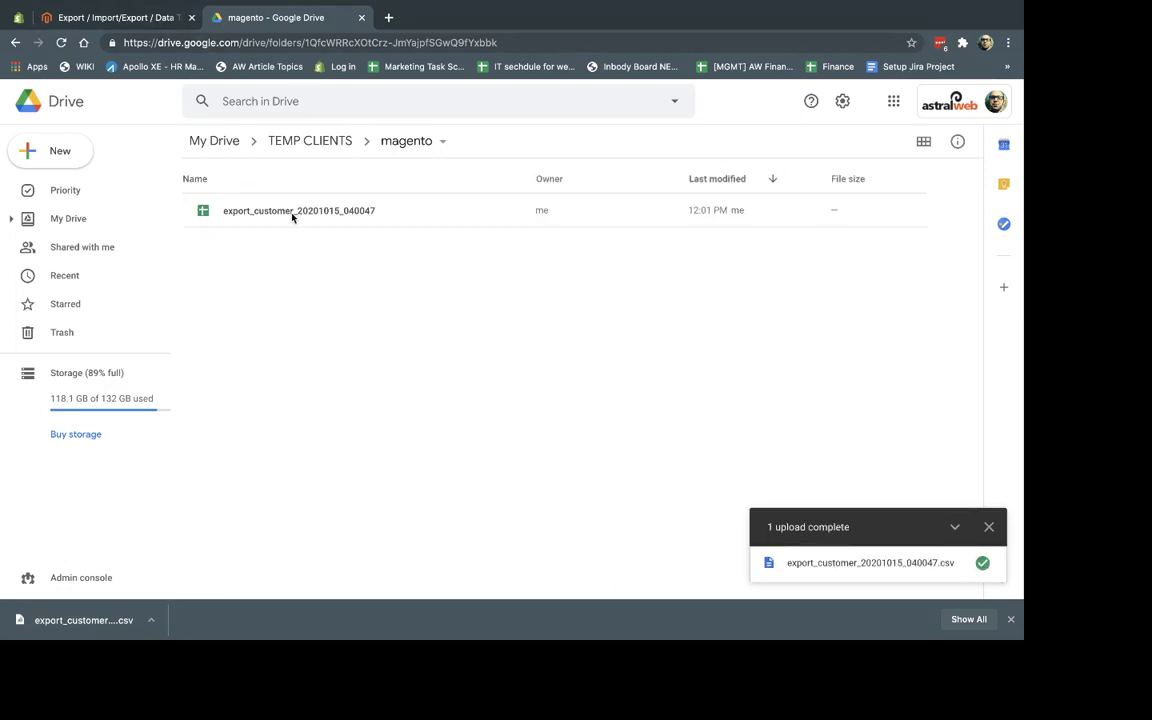
double_click(292, 218)
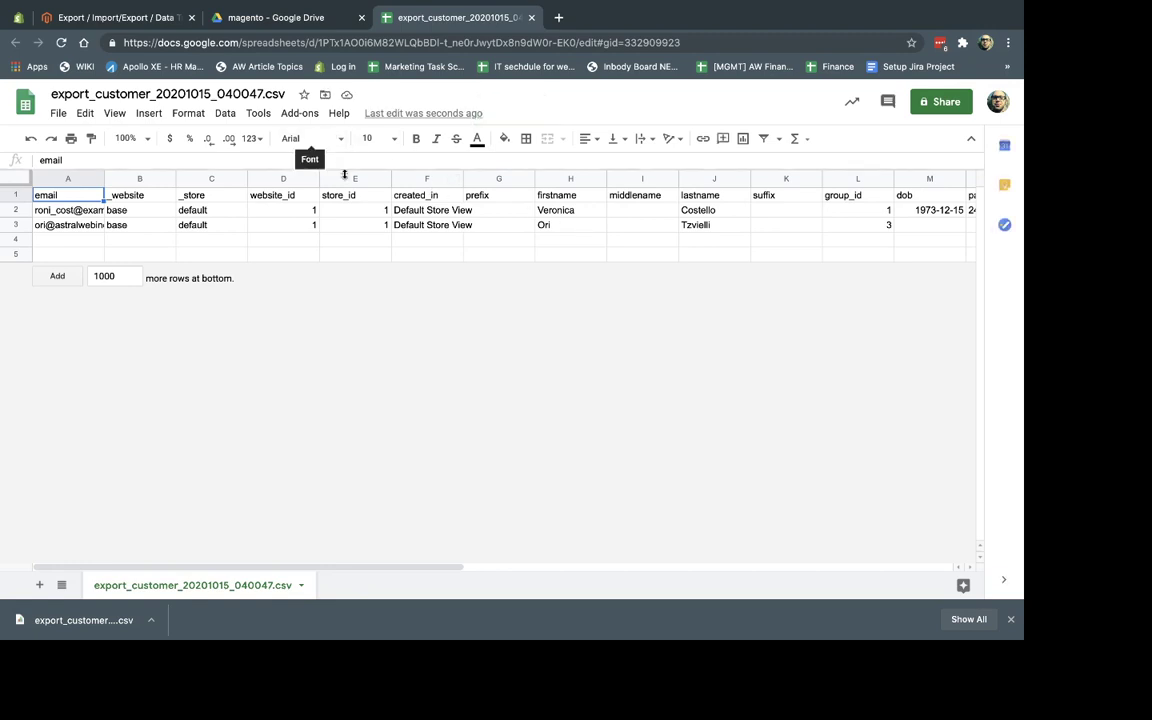
- Search the exported customer sheet for "group" and select the group_id column
left_click(438, 212)
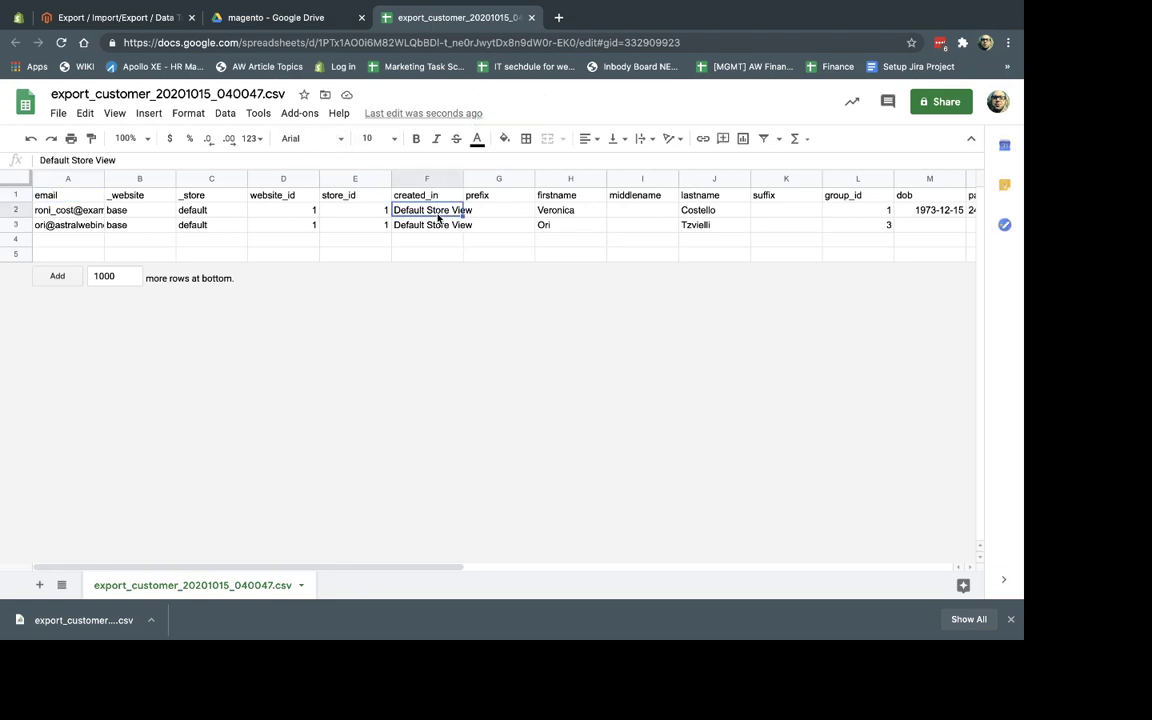
key("ctrl+f")
type("group")
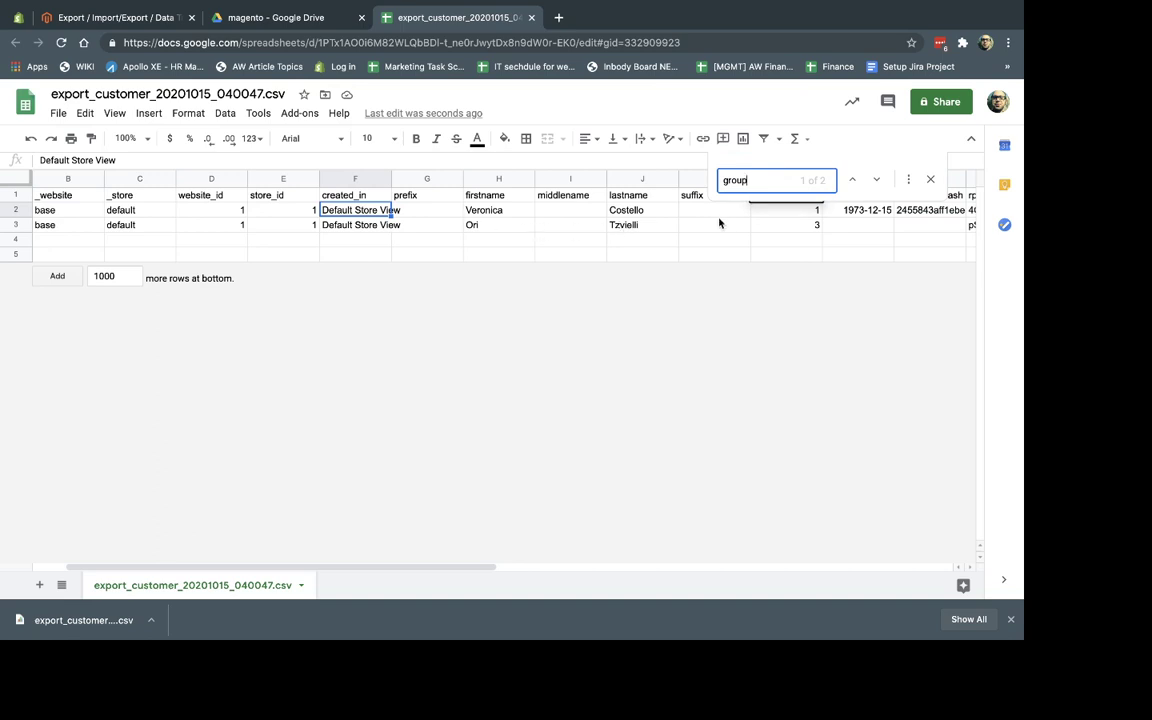
key("Escape")
left_click(794, 178)
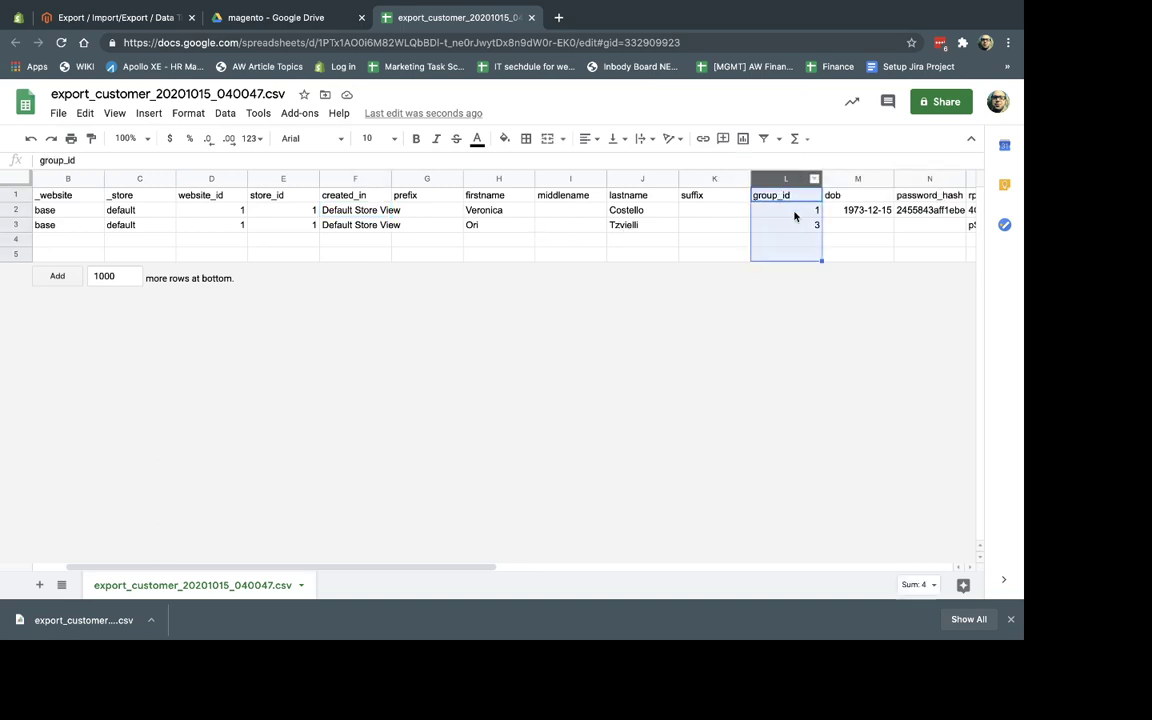
left_click(795, 212)
- Widen the email column to fit the full customer addresses, and select the customers' e-mail cells
scroll(393, 200, "left", 1)
left_click(103, 213)
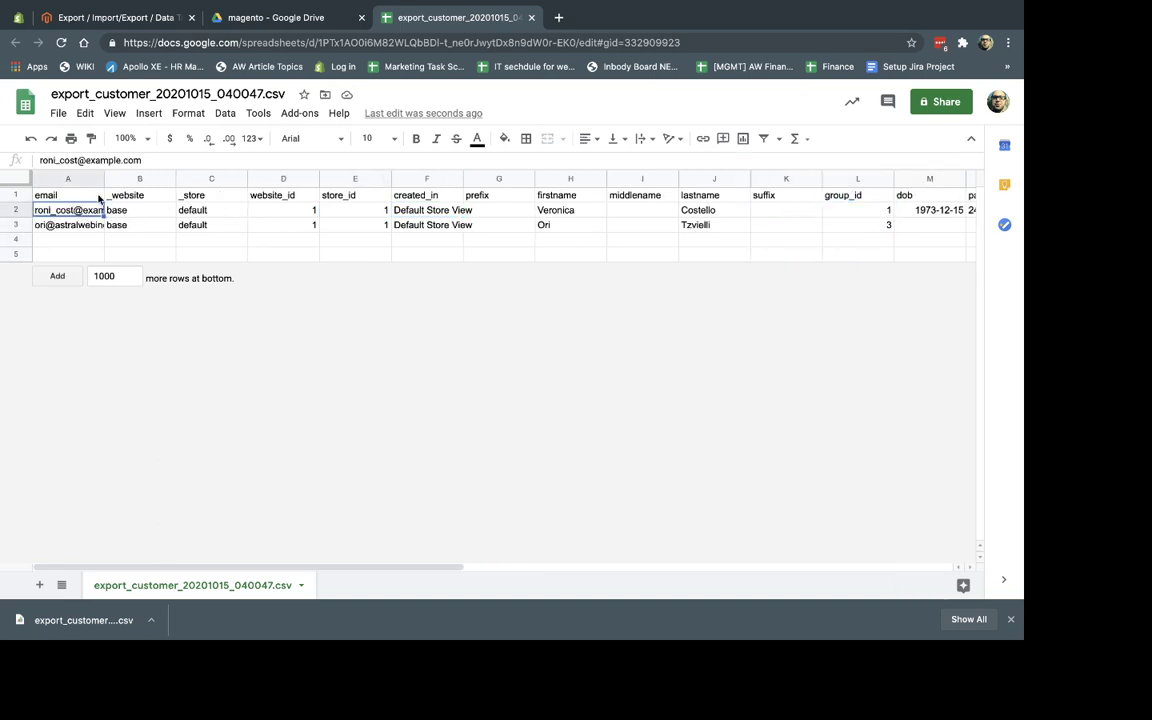
left_click_drag(104, 180, 147, 226)
key("Down")
left_click(146, 215)
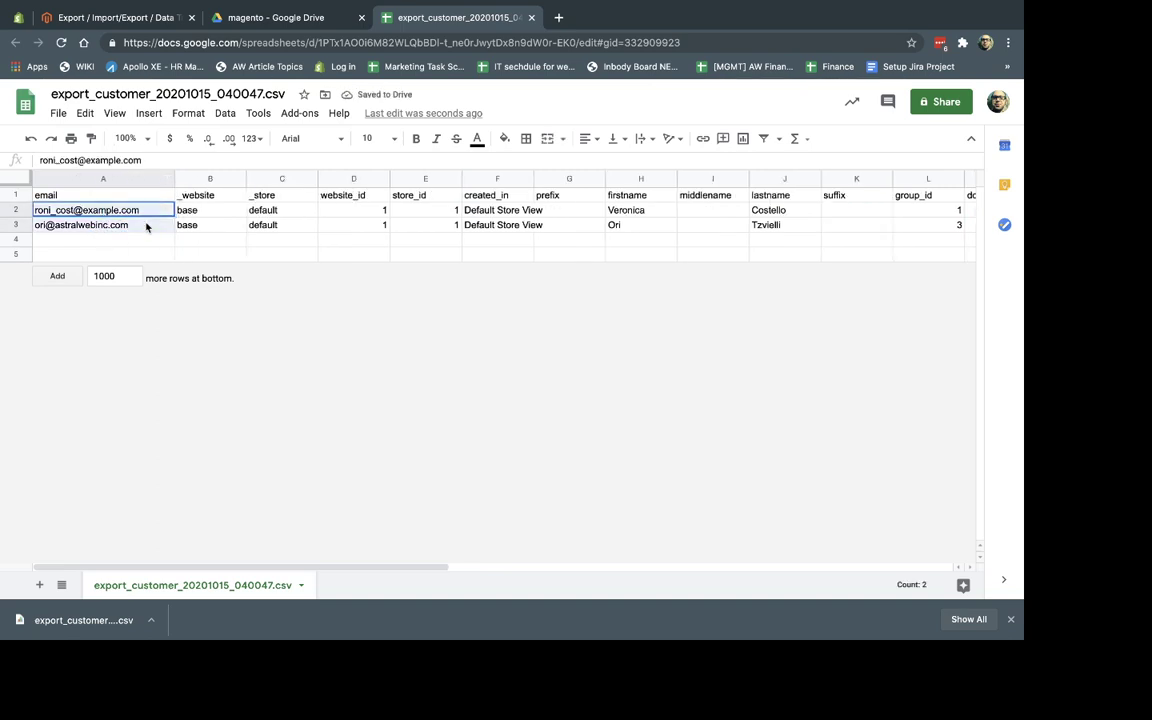
- Select the group_id values of both customers in L2:L3, and open the Customer Groups list in the Magento admin
scroll(479, 218, "right", 6)
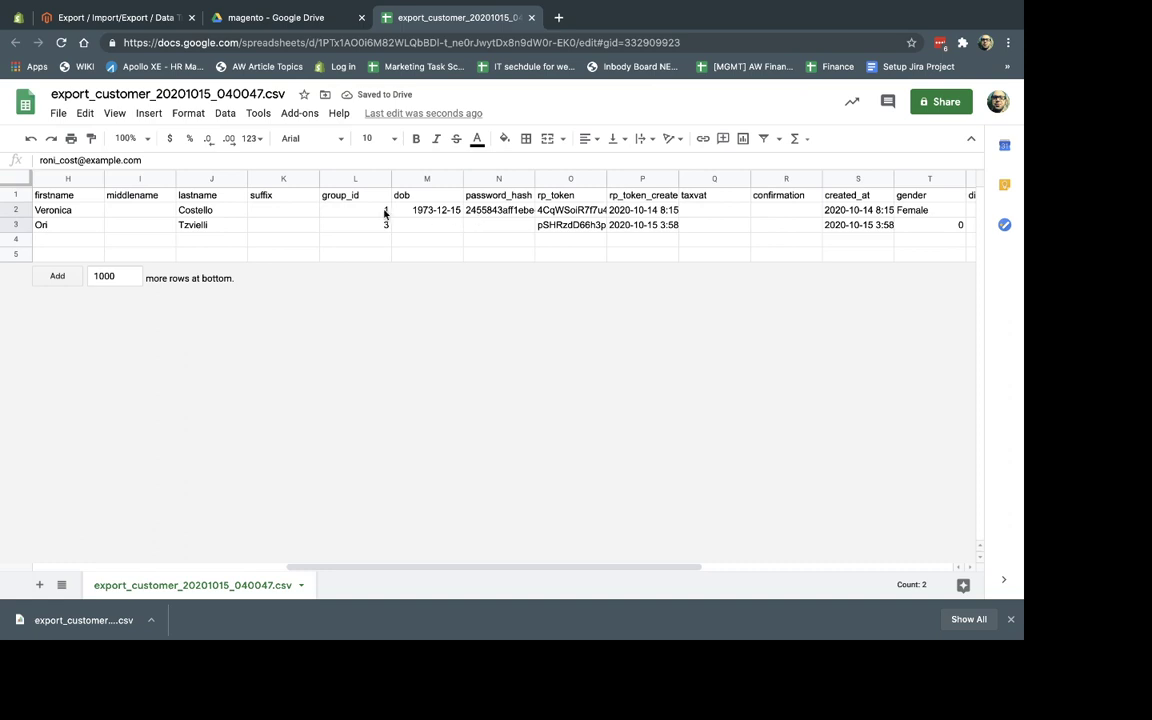
left_click_drag(385, 211, 376, 231)
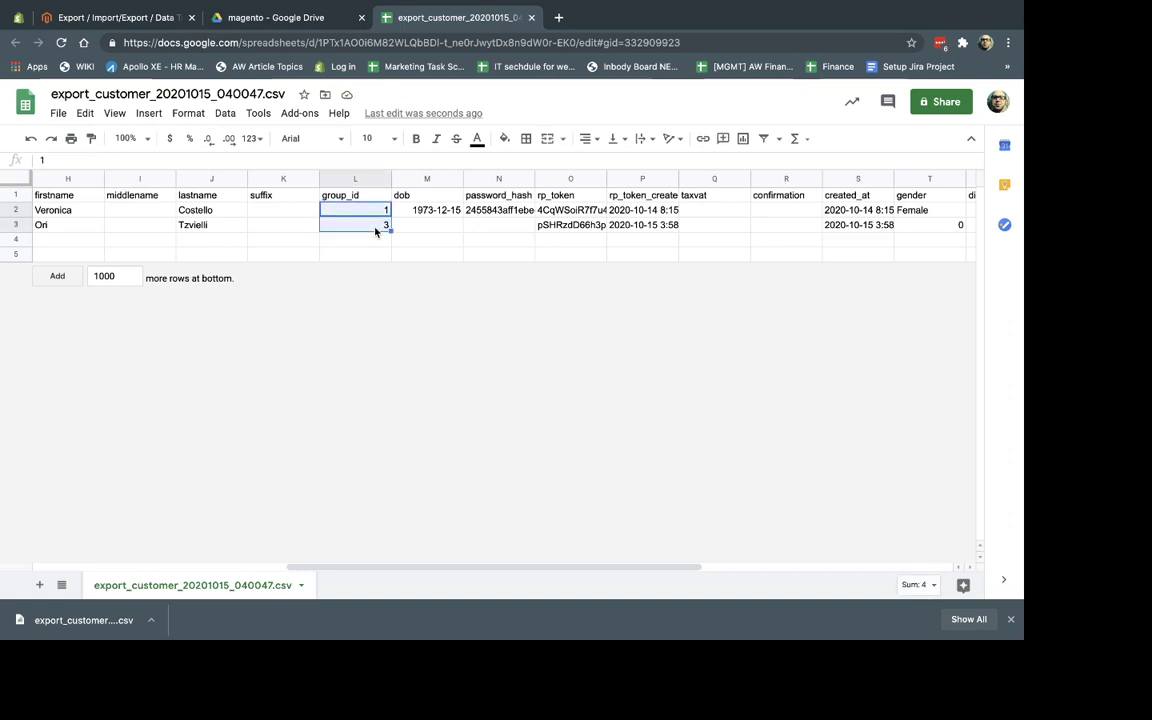
left_click(152, 25)
left_click(31, 270)
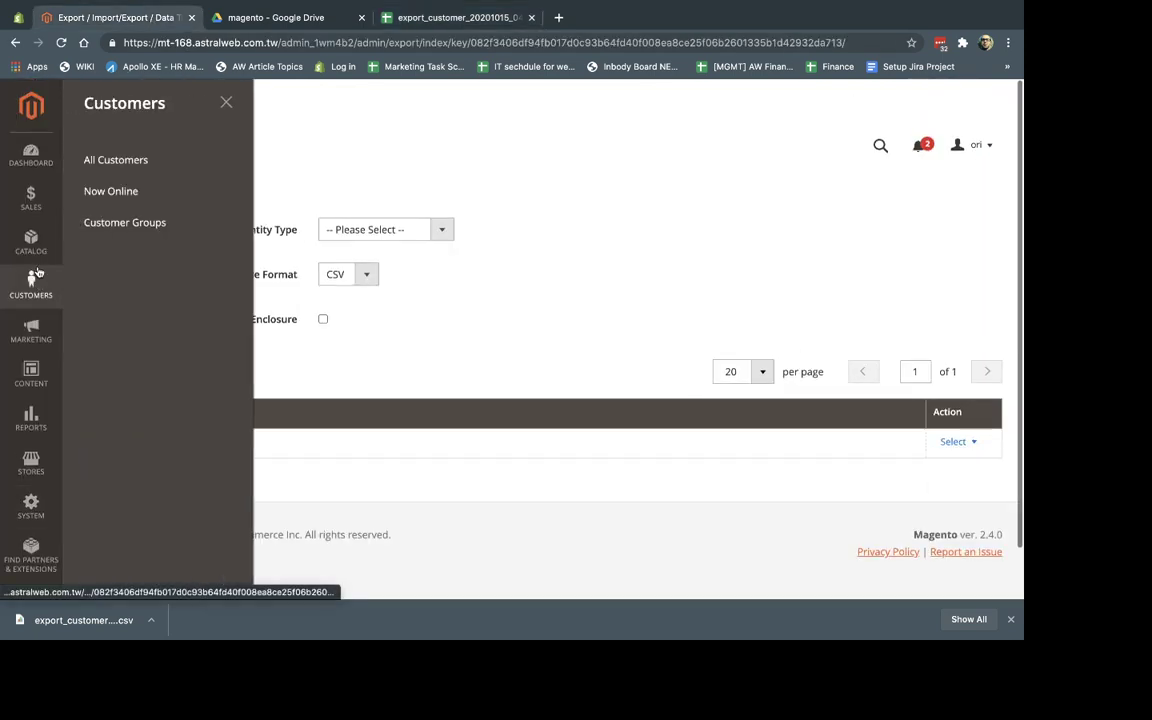
left_click(144, 223)
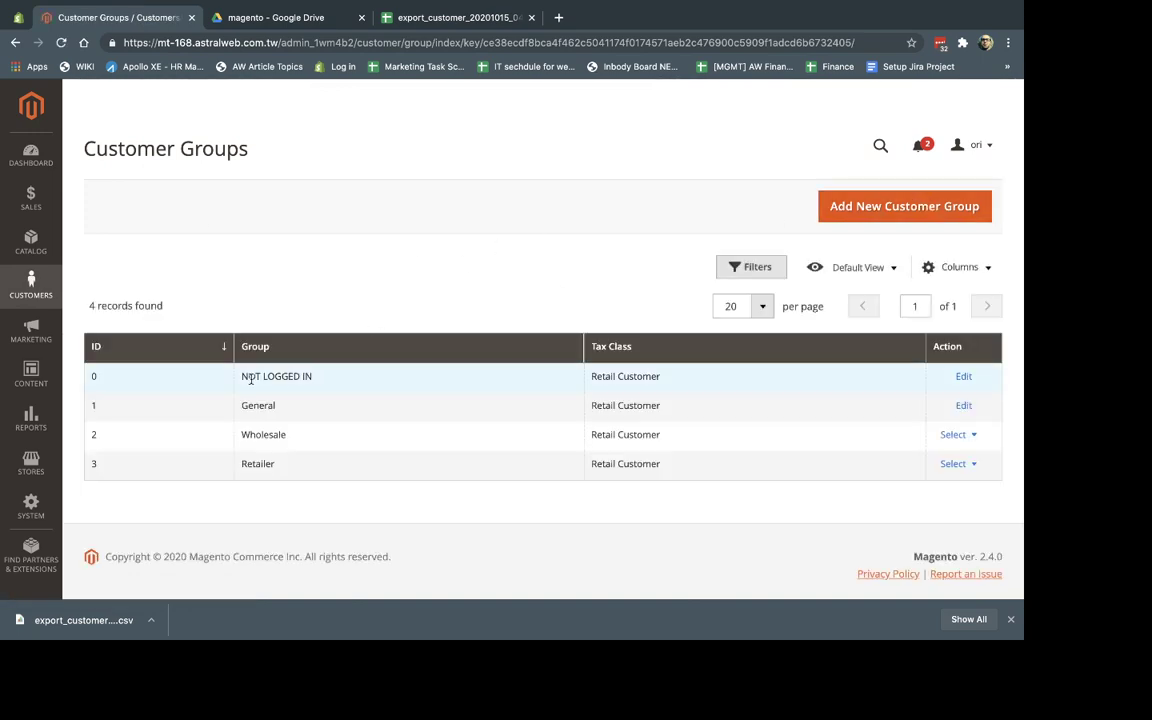
- Compare the group IDs in the Customer Groups list with the sheet's group_id values, and highlight the Wholesale group
left_click_drag(241, 377, 327, 378)
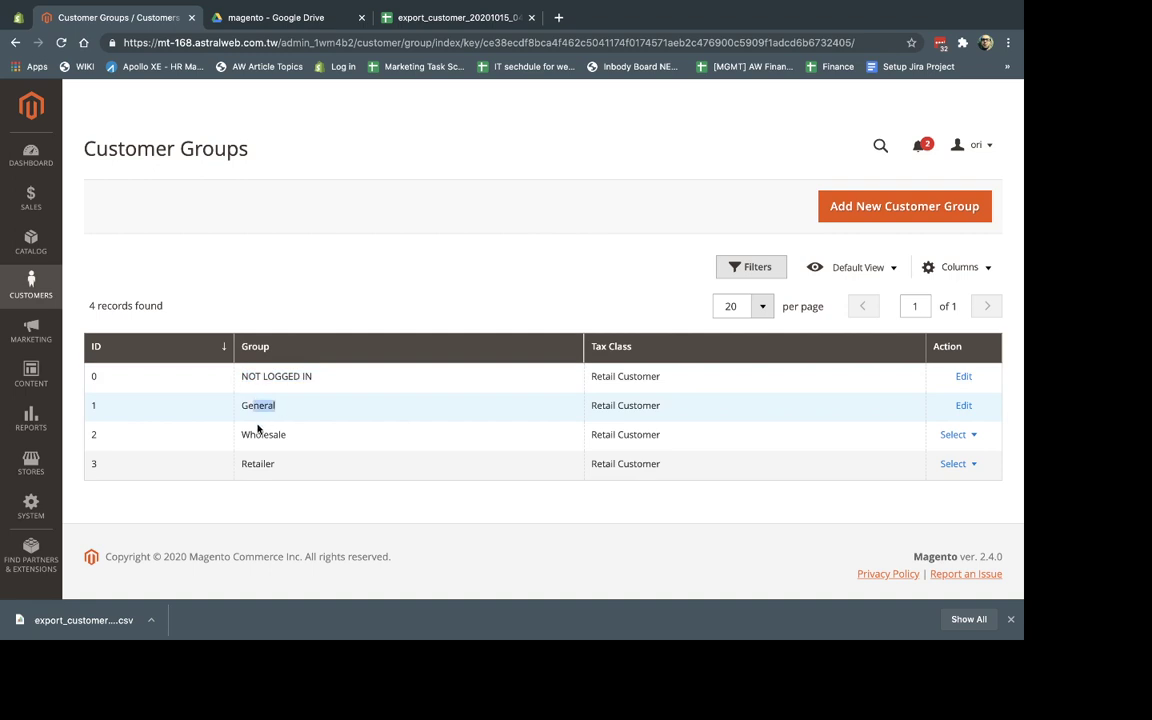
left_click_drag(250, 435, 273, 435)
left_click(250, 460)
left_click(414, 13)
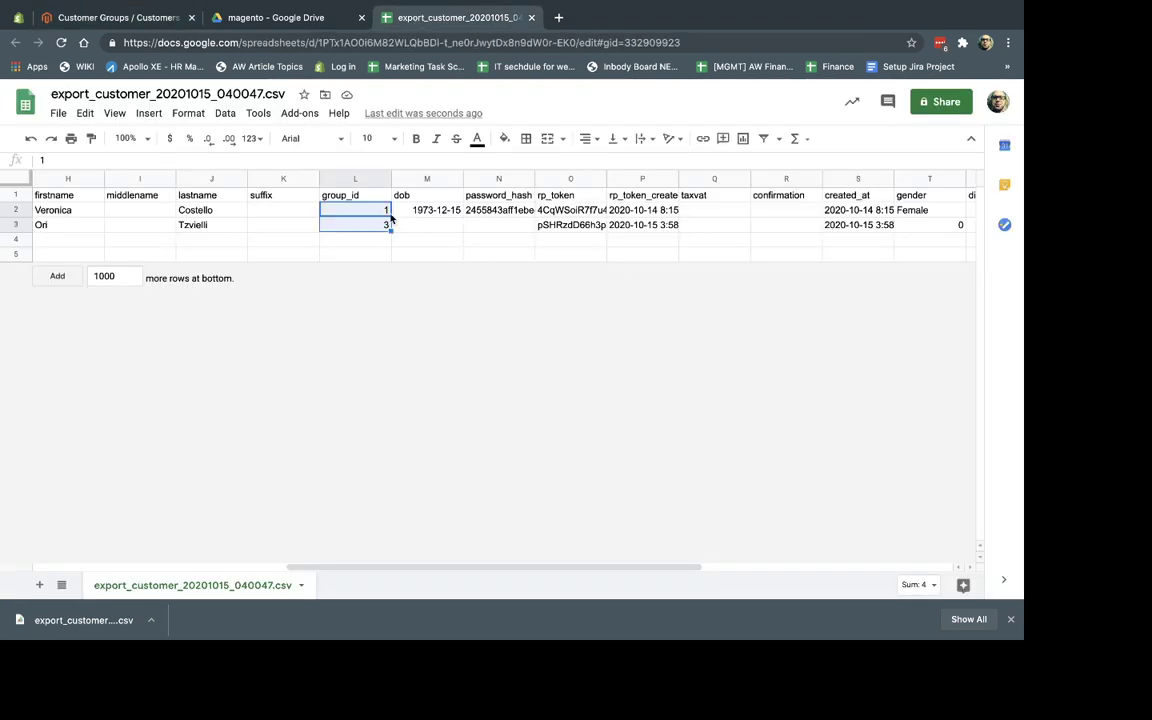
left_click(115, 17)
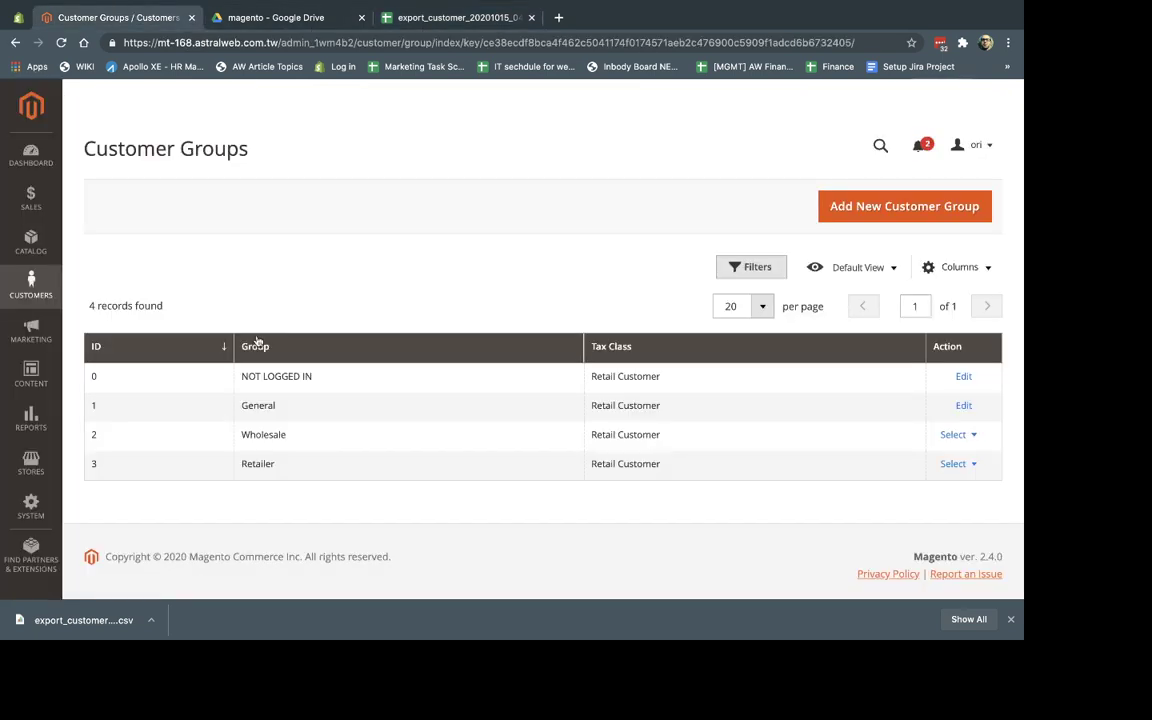
double_click(241, 435)
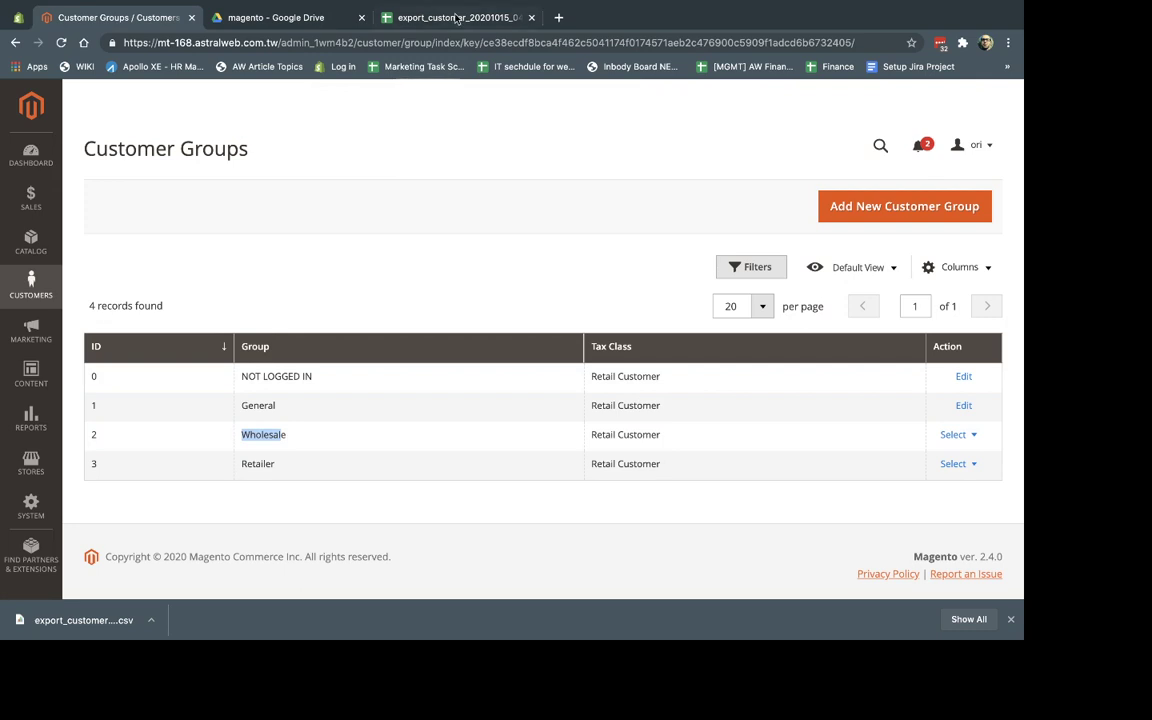
- Switch to the exported customer sheet in Google Sheets and set the group_id of both customers, L2 and L3, to 2
left_click(414, 15)
left_click(380, 210)
type("2")
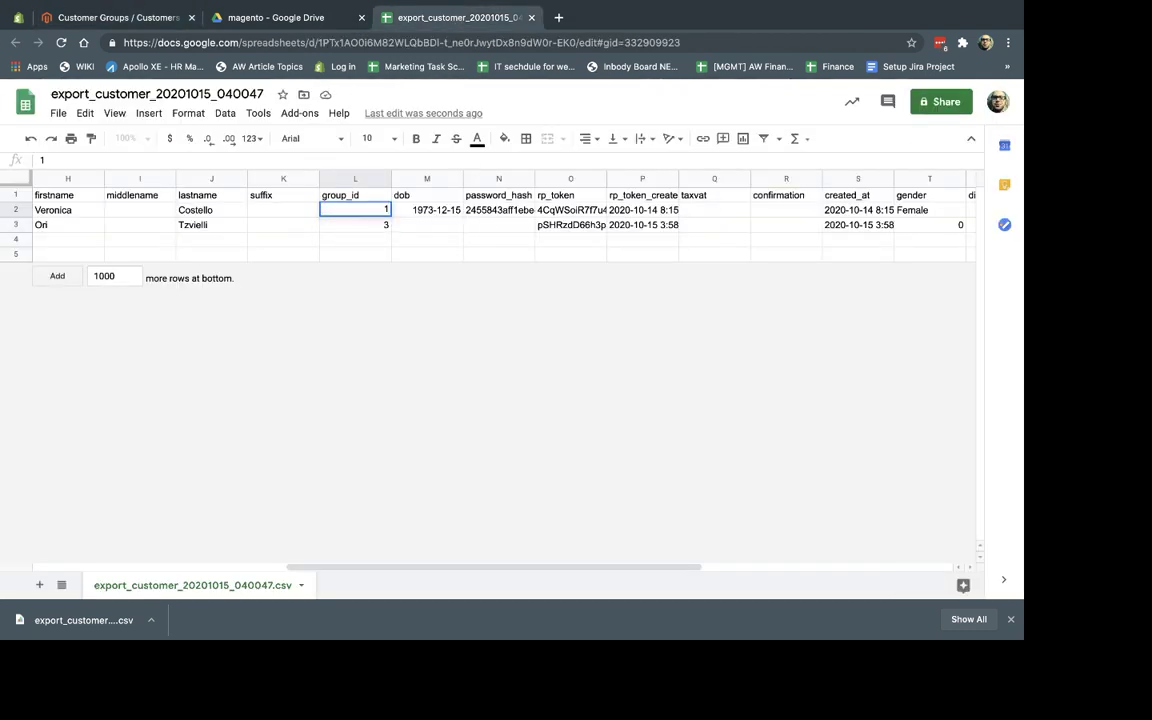
key("Return")
type("2")
left_click(400, 253)
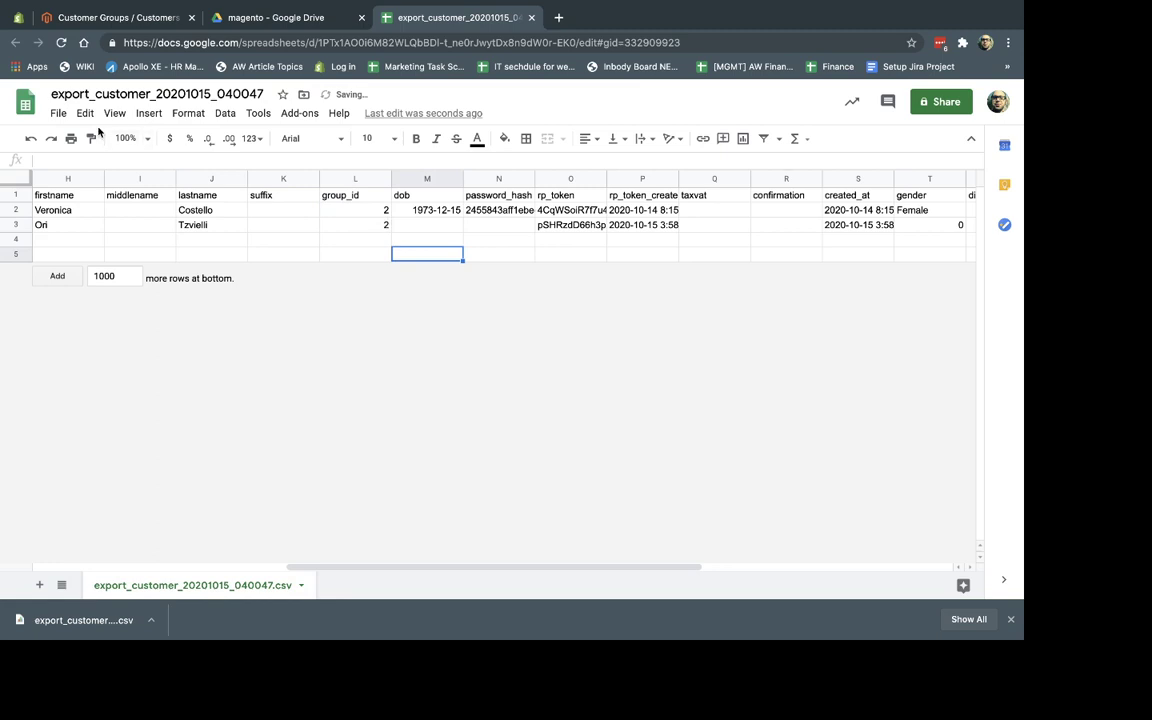
- Download the edited customer sheet as comma-separated values (.csv, current sheet)
left_click(58, 113)
mouse_move(146, 300)
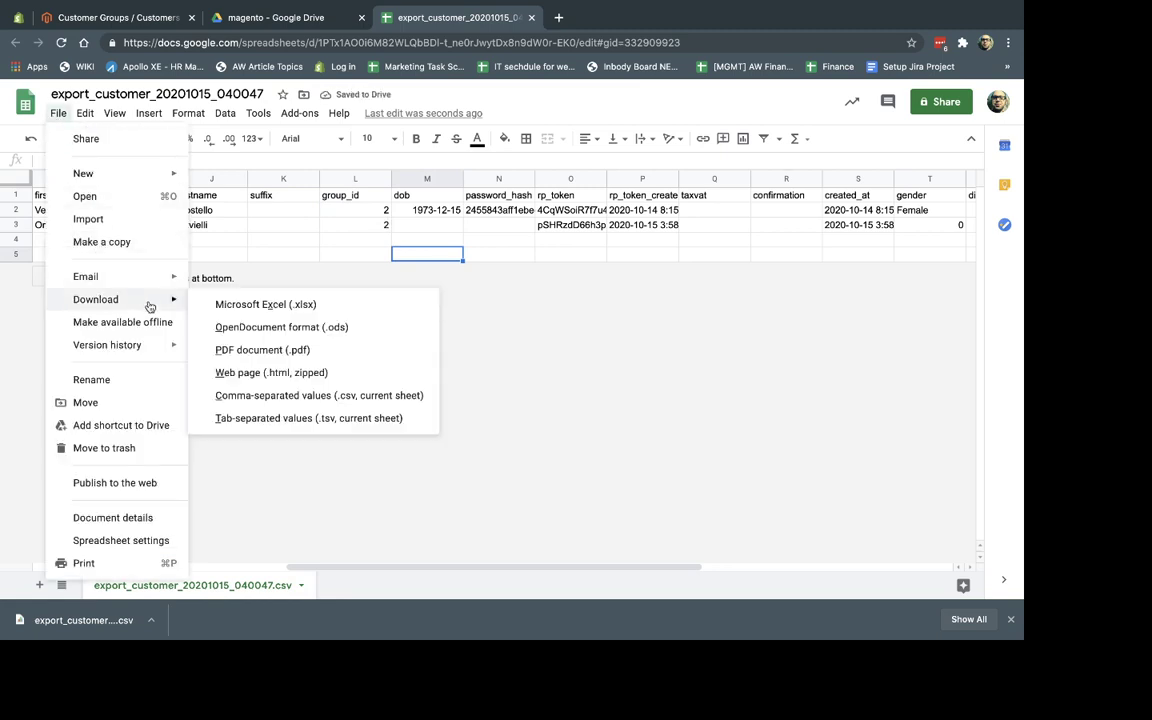
left_click(282, 397)
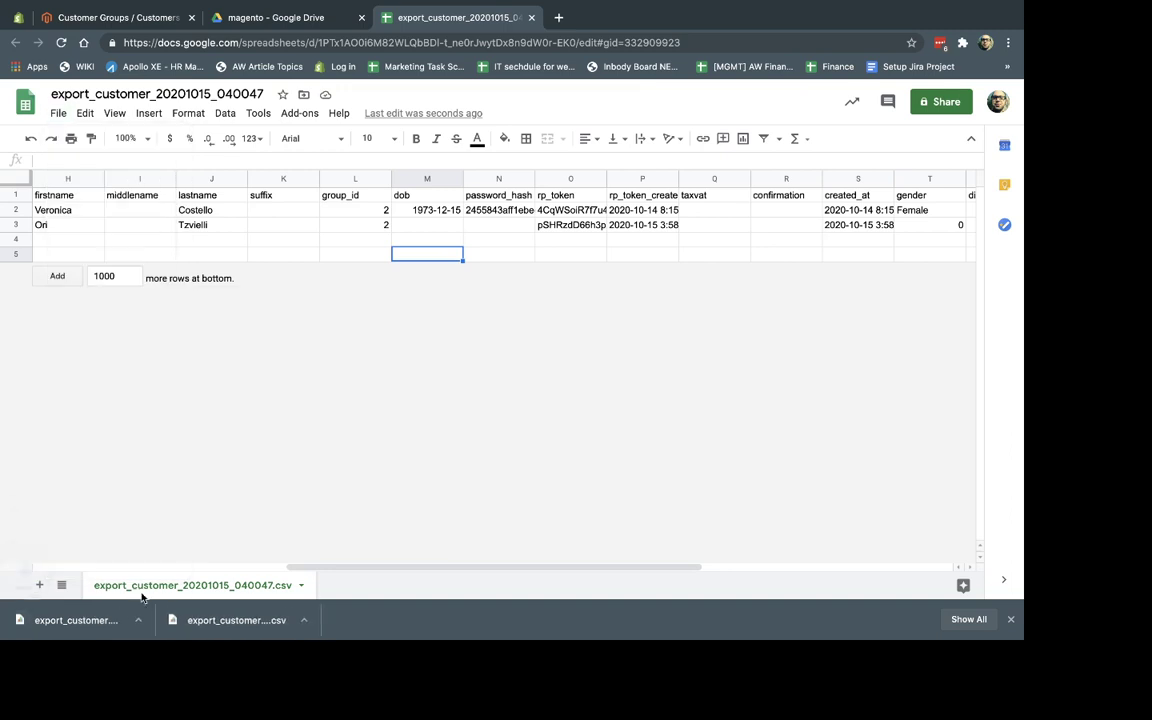
- Set up an import in the Magento admin with entity type Customers Main File and behavior Add/Update Complex Data
left_click(160, 19)
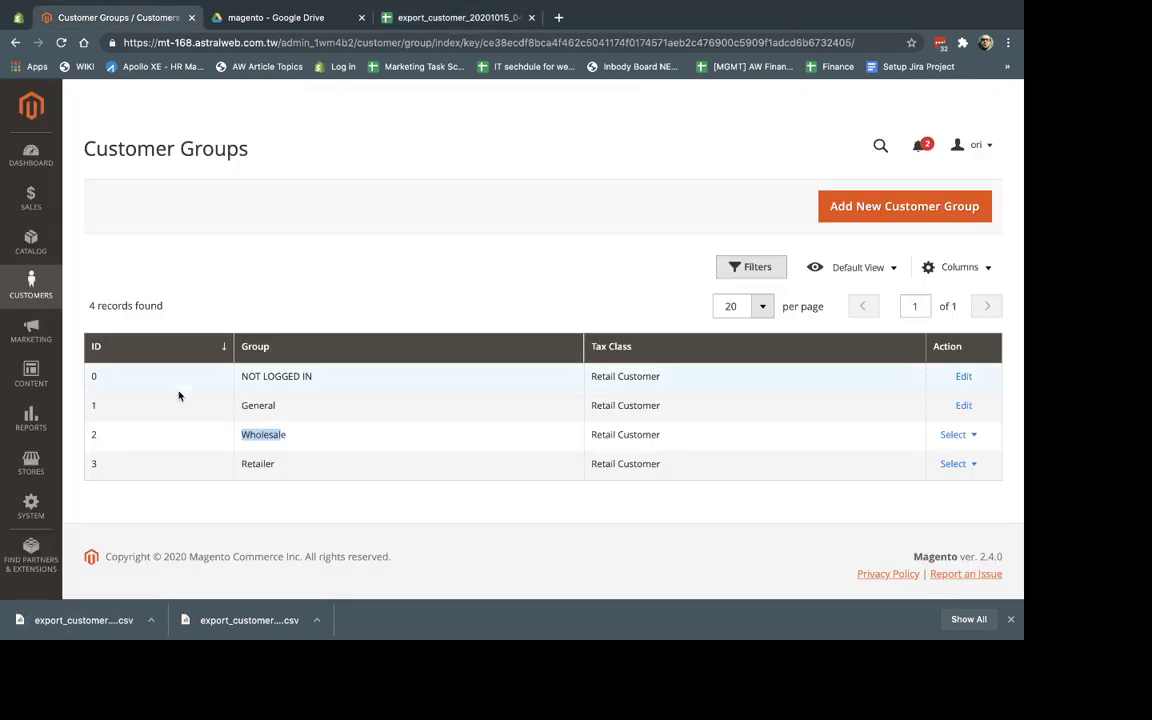
left_click(31, 505)
left_click(175, 197)
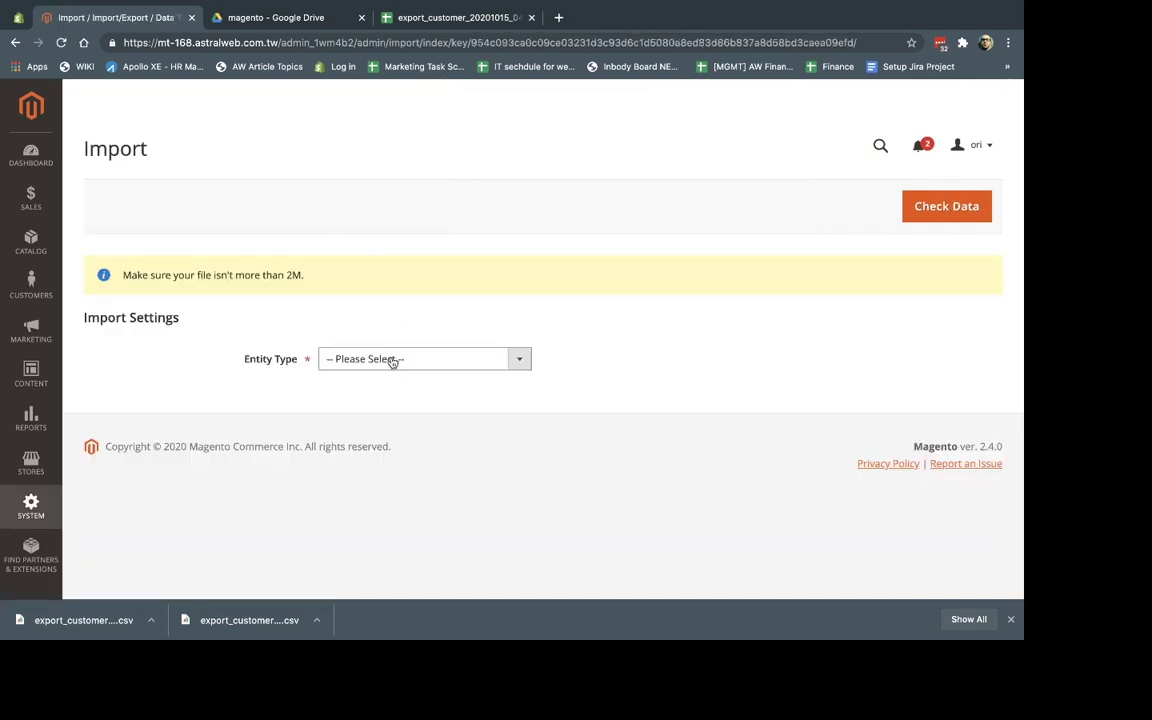
left_click(392, 360)
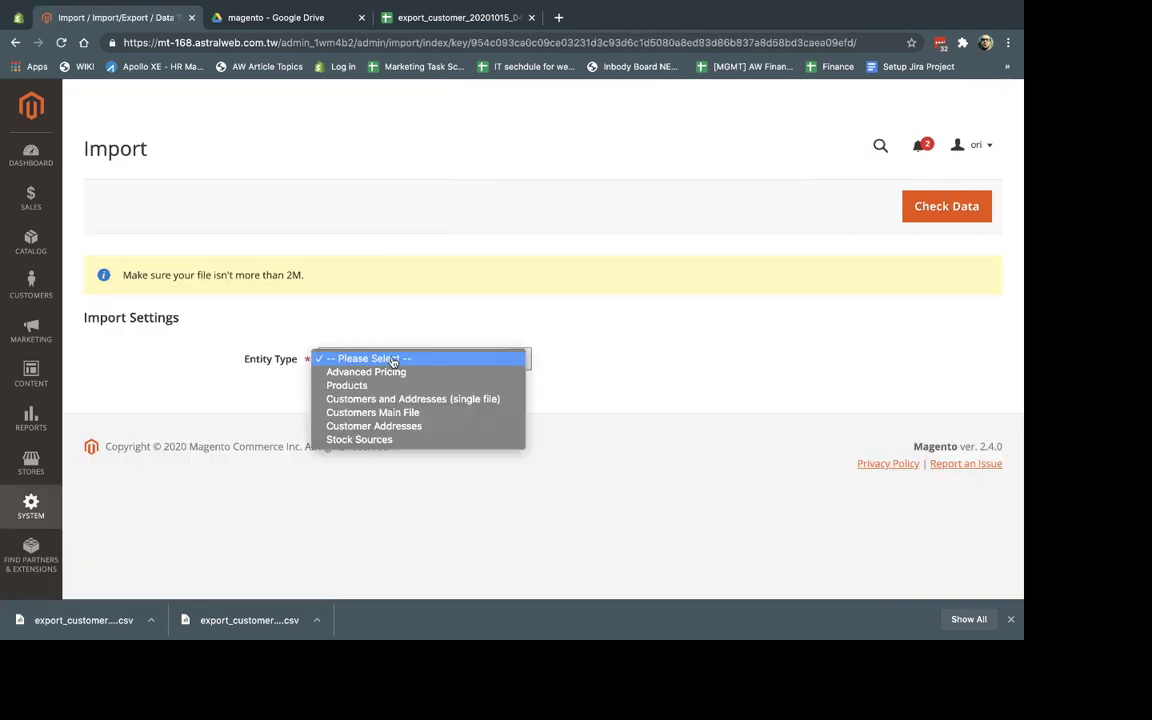
left_click(432, 412)
left_click(468, 442)
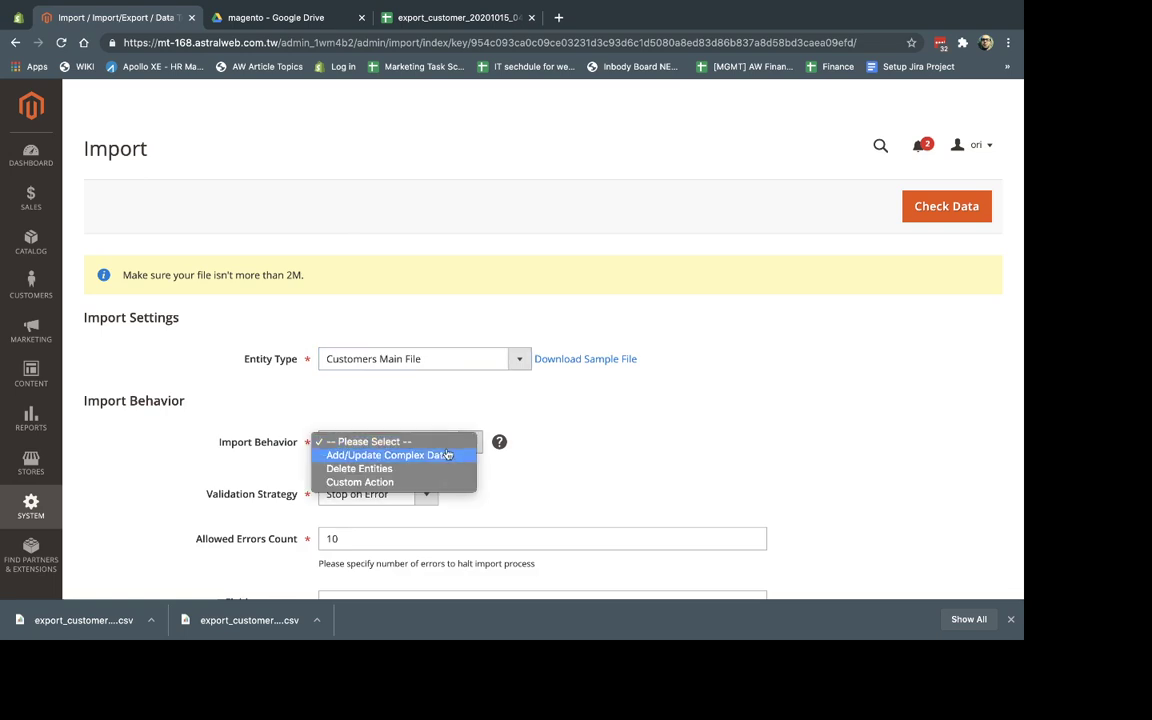
left_click(389, 456)
- Choose "export_customer_20201015_040047 - export_customer_20201015_040047.csv.csv" from Downloads as the file to import and check its data
scroll(658, 399, "down", 5)
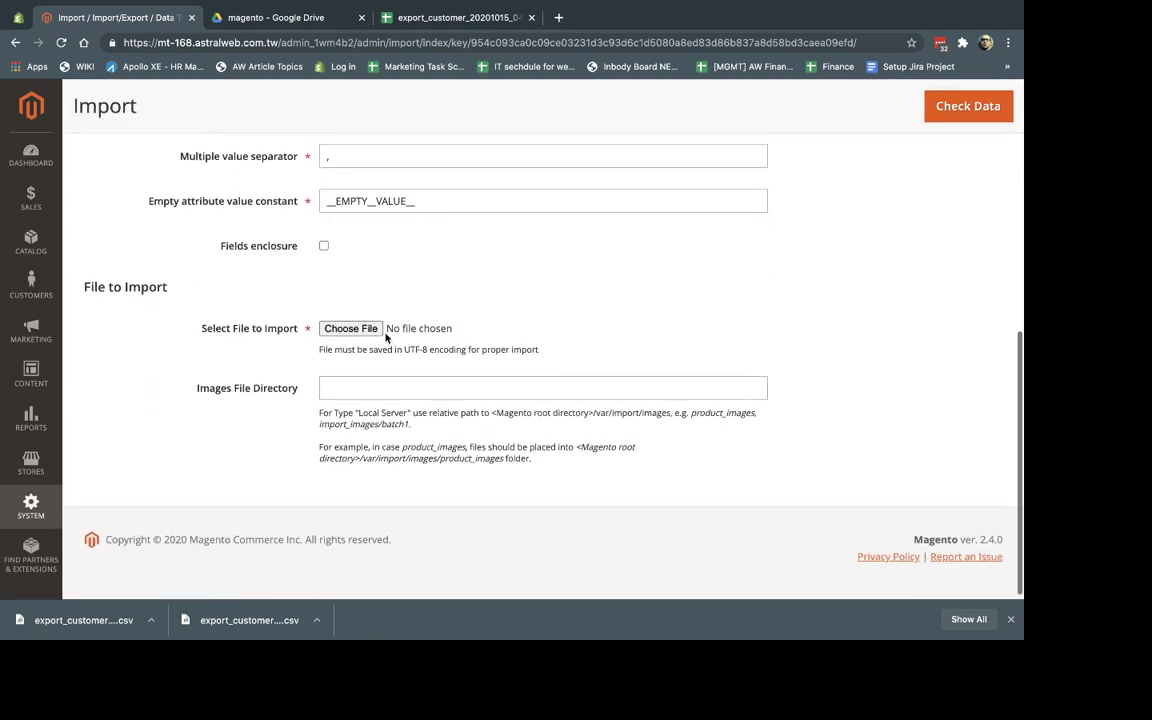
left_click(345, 328)
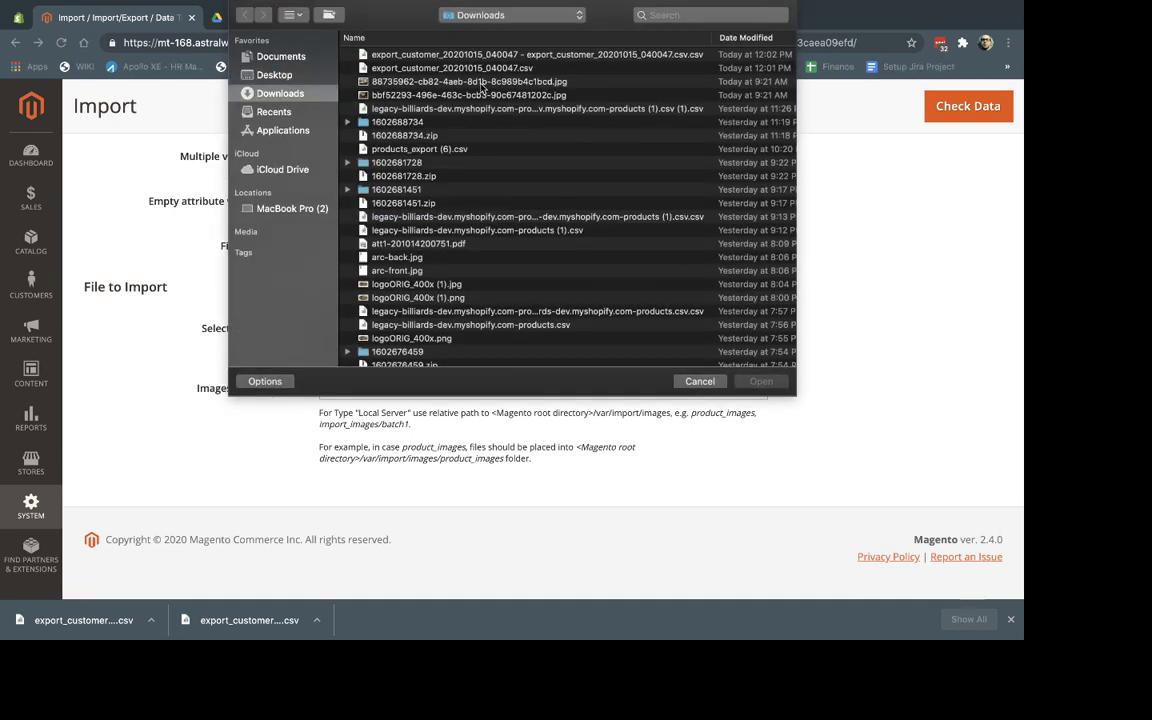
double_click(473, 54)
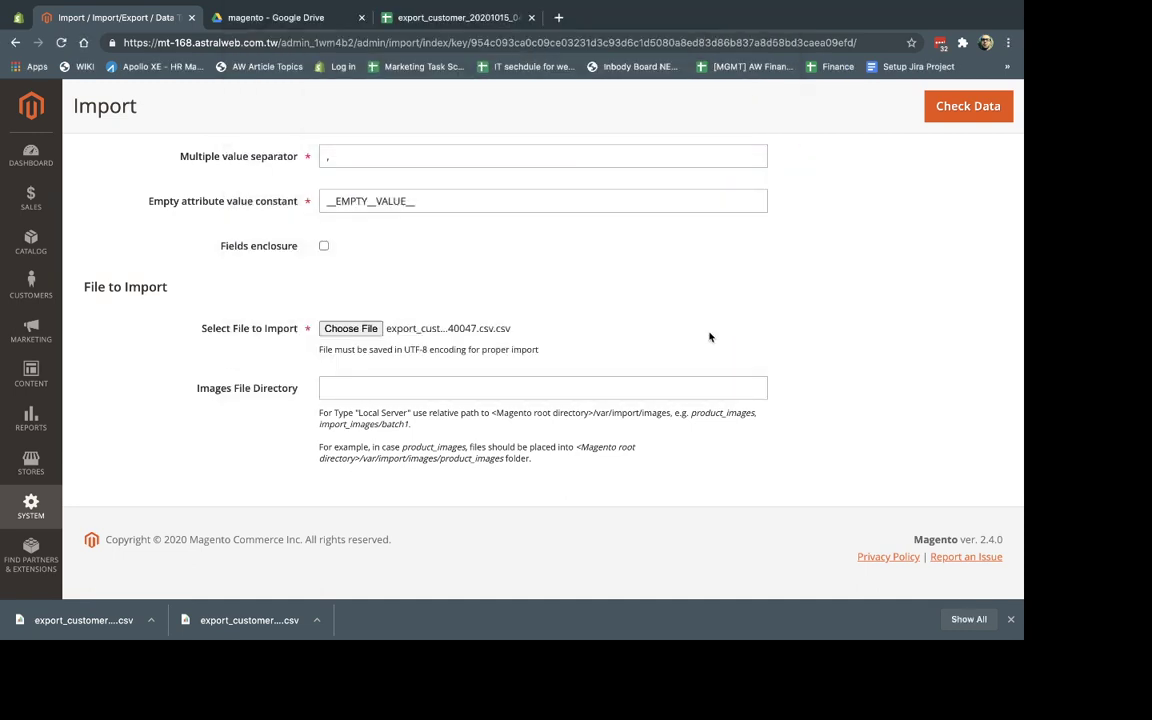
left_click(950, 106)
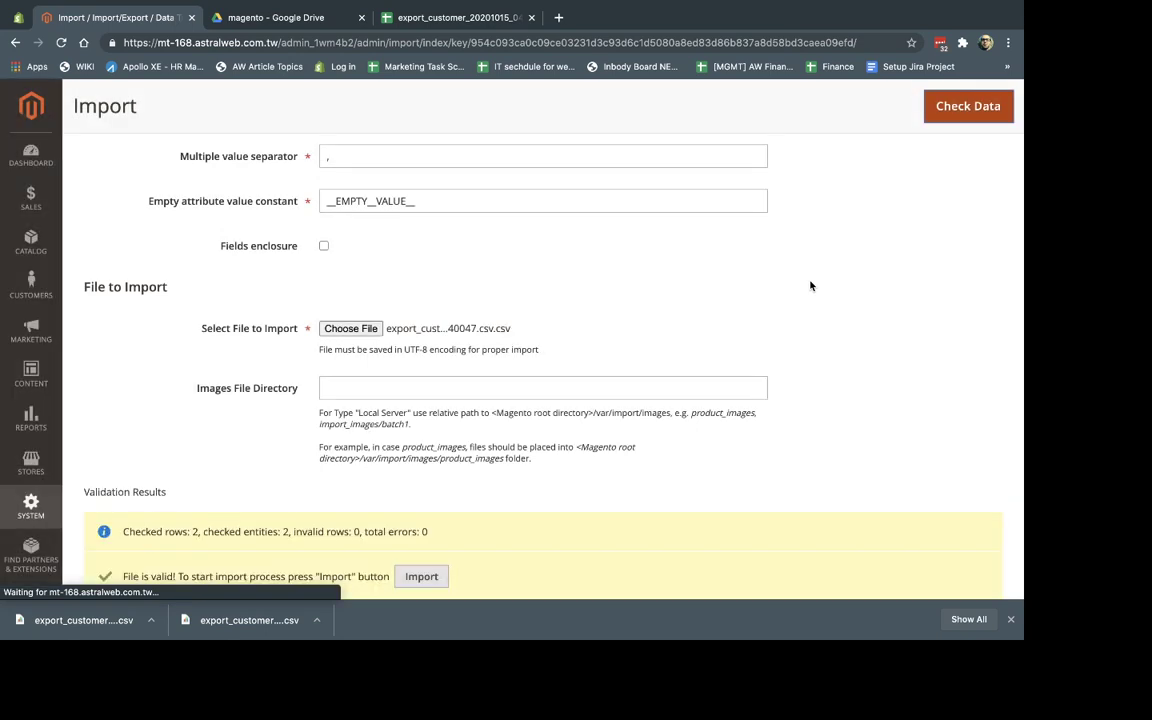
- Review the validation results of the customer file and run the import
scroll(811, 286, "down", 3)
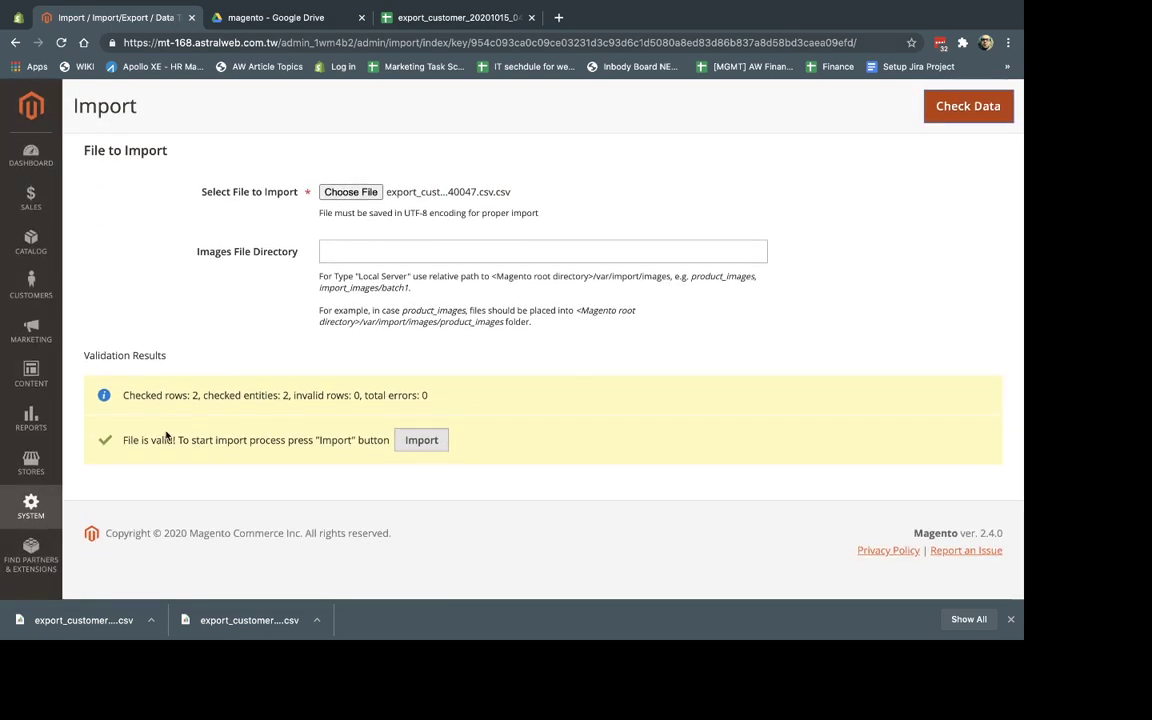
left_click_drag(124, 444, 172, 442)
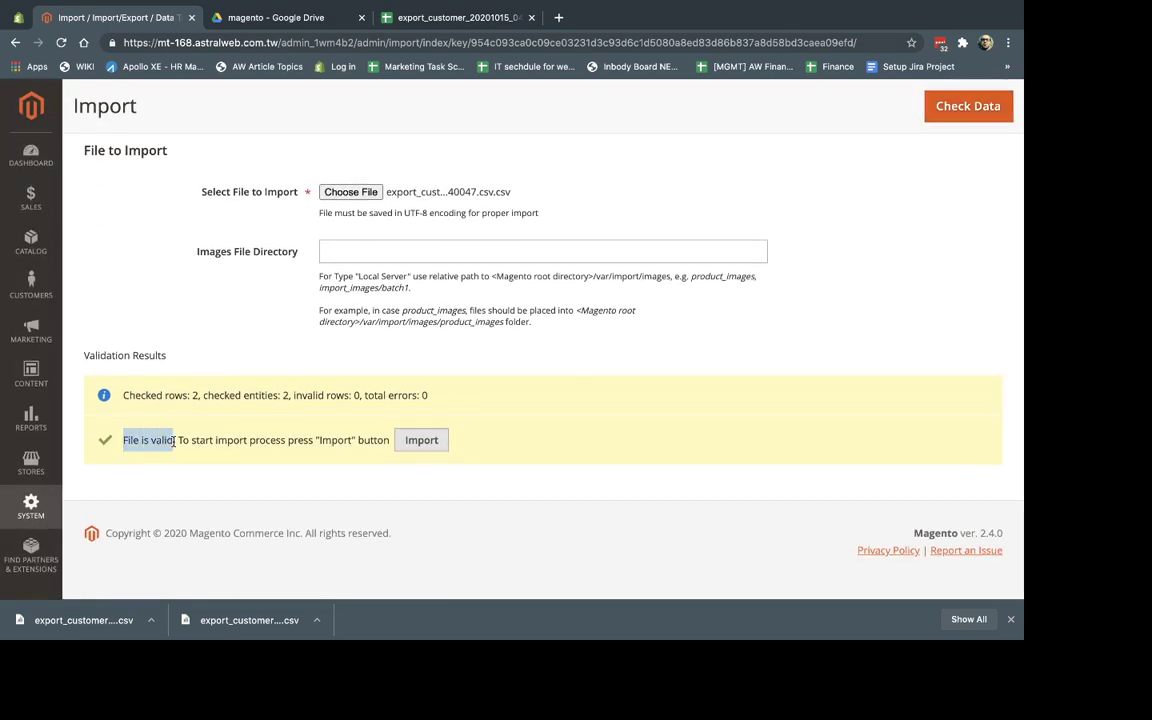
left_click(422, 441)
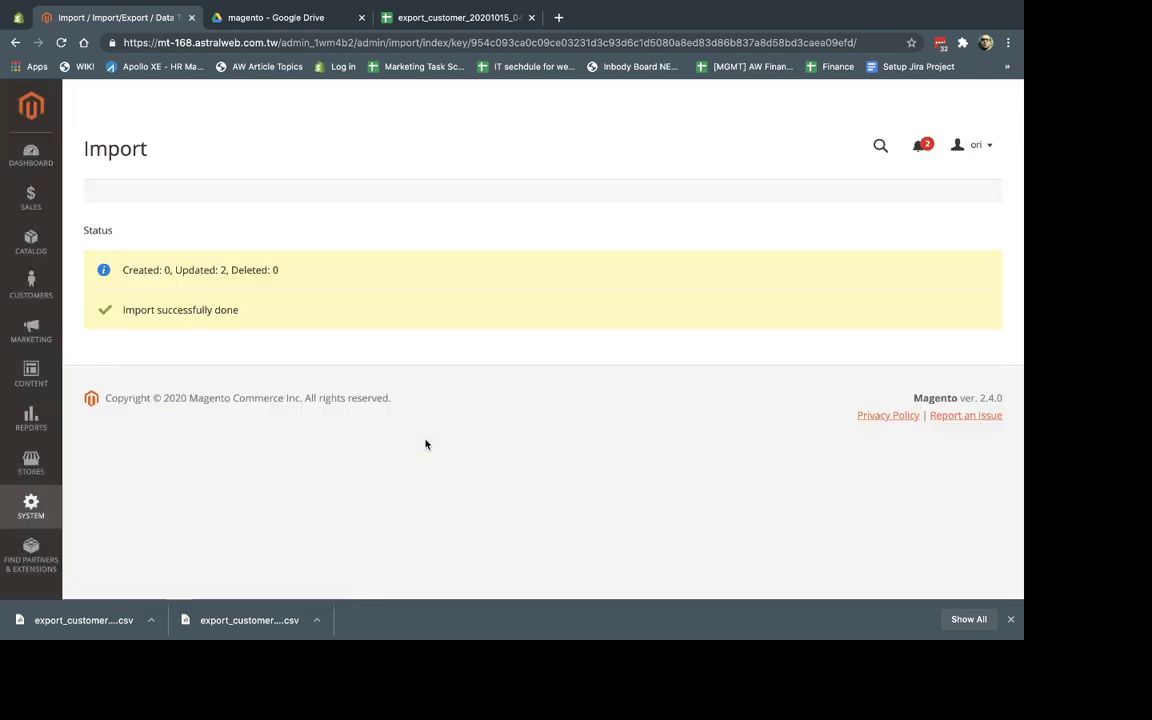
- Examine the import status and the number of updated customers
left_click_drag(135, 307, 239, 302)
left_click_drag(188, 270, 226, 270)
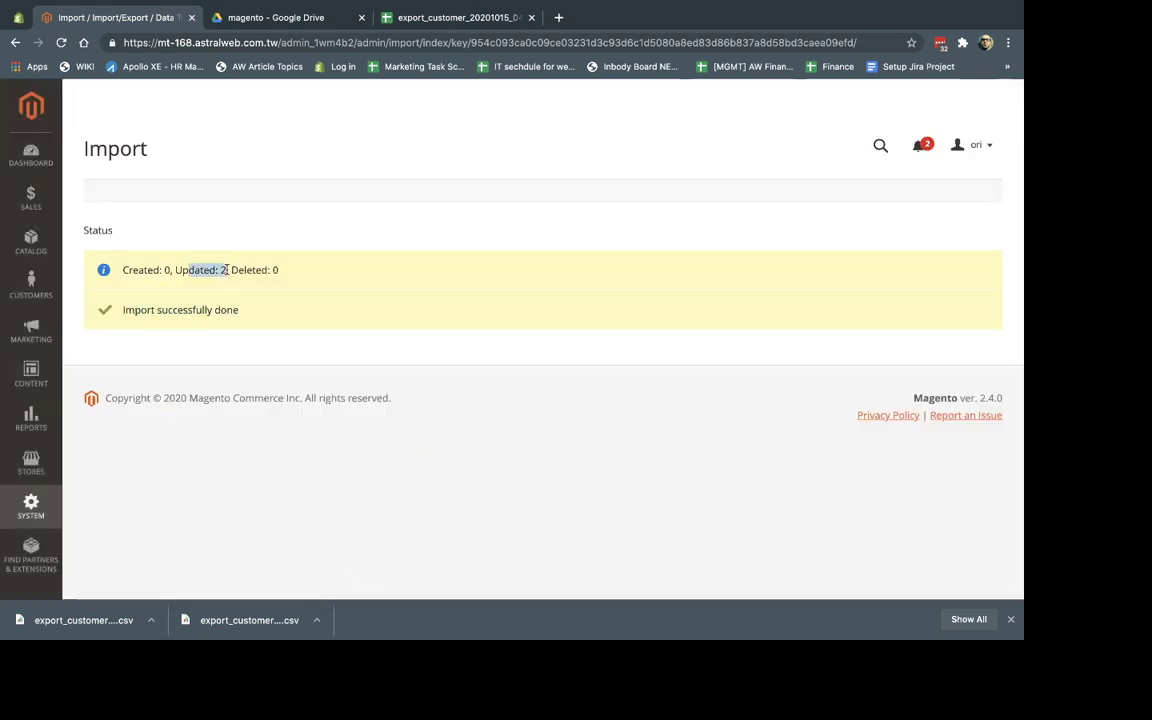
left_click(287, 275)
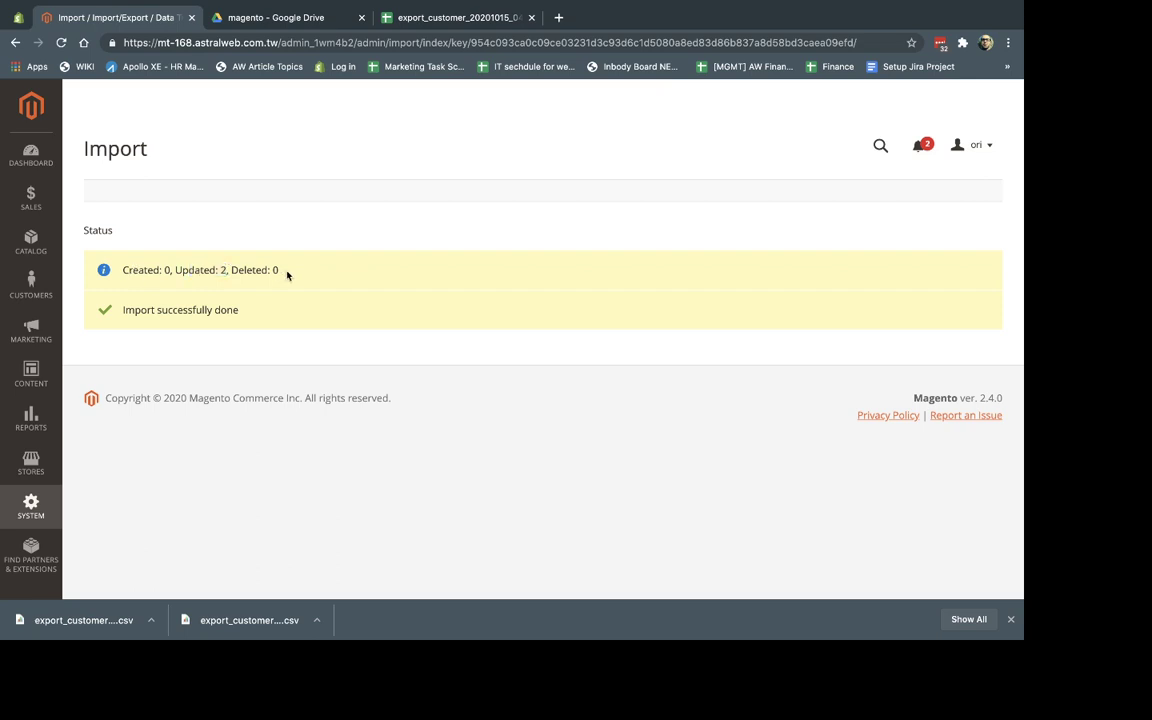
- Check both customers' groups in the Customers list, and open the account information of the customer with ID 2
left_click(40, 288)
left_click(160, 166)
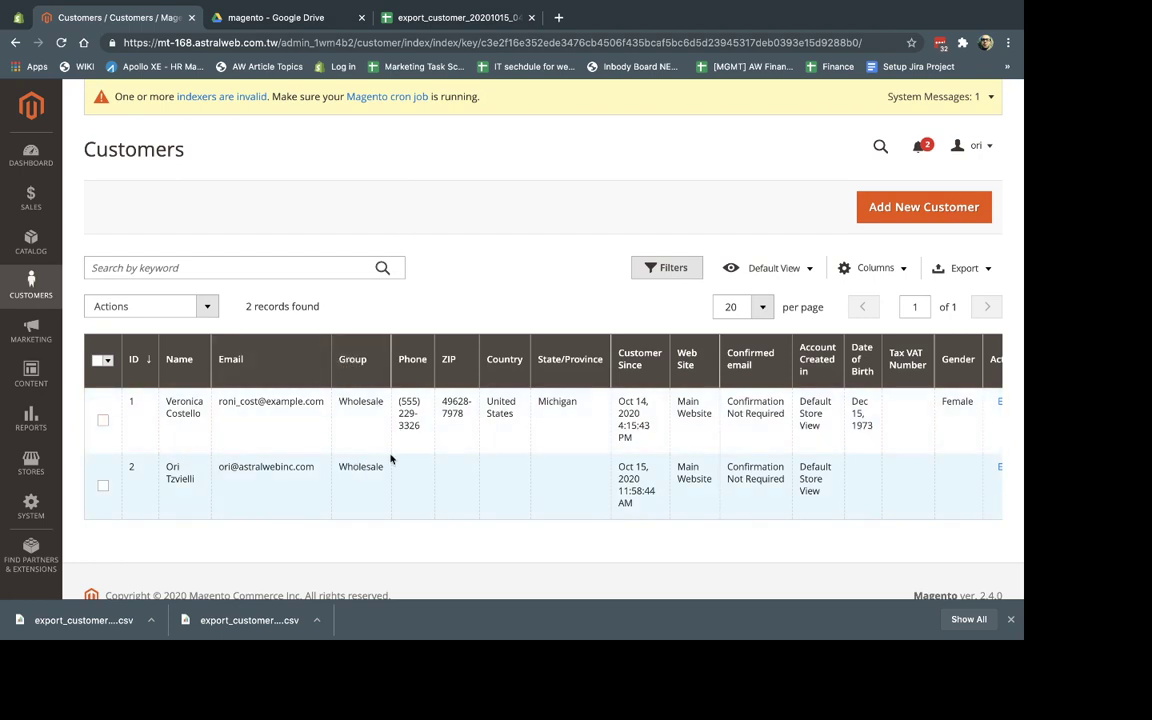
scroll(661, 404, "right", 2)
left_click(978, 467)
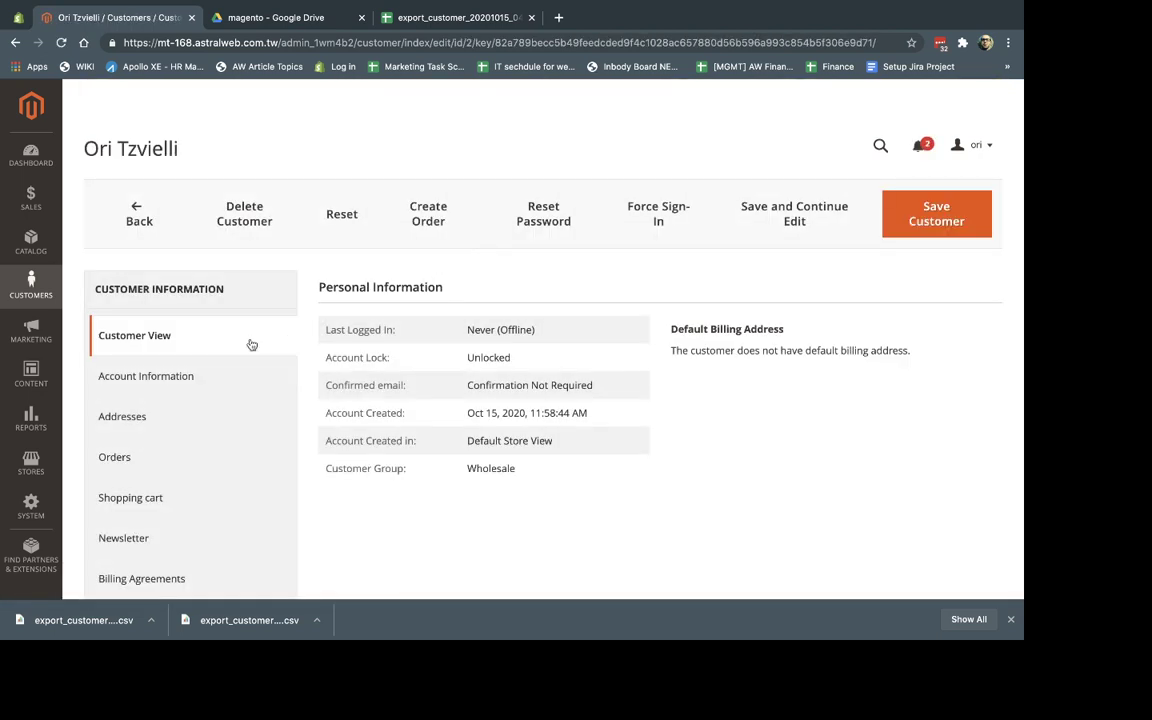
left_click(192, 376)
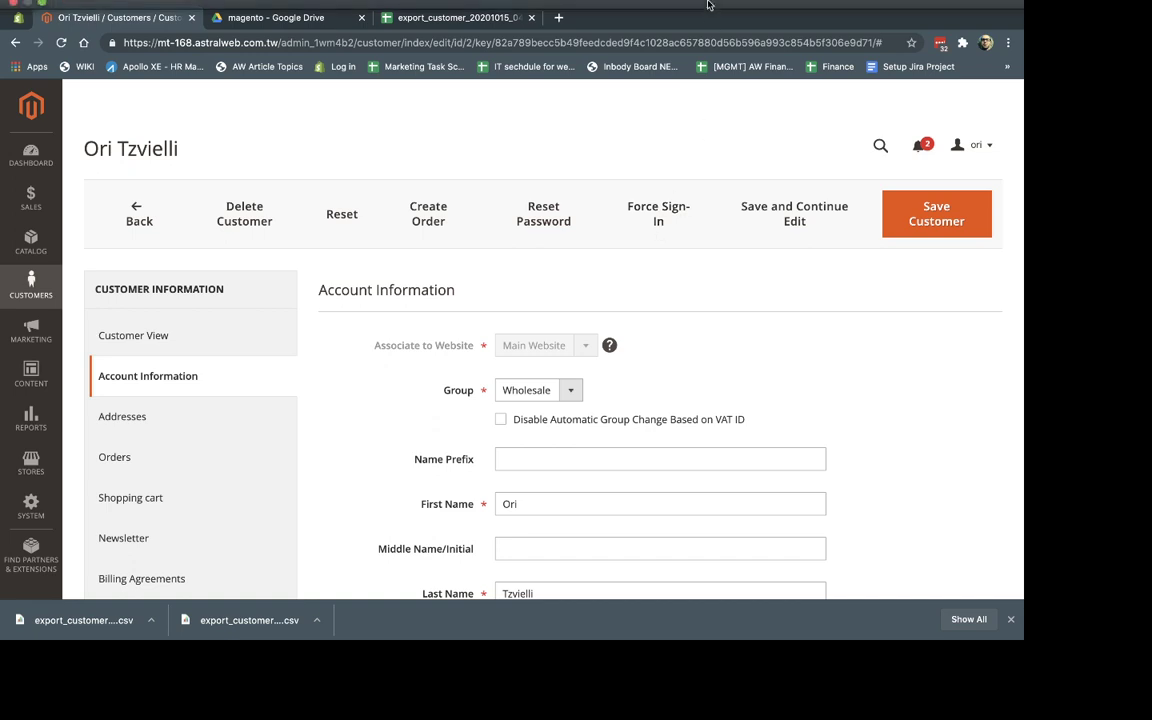
left_click(669, 7)
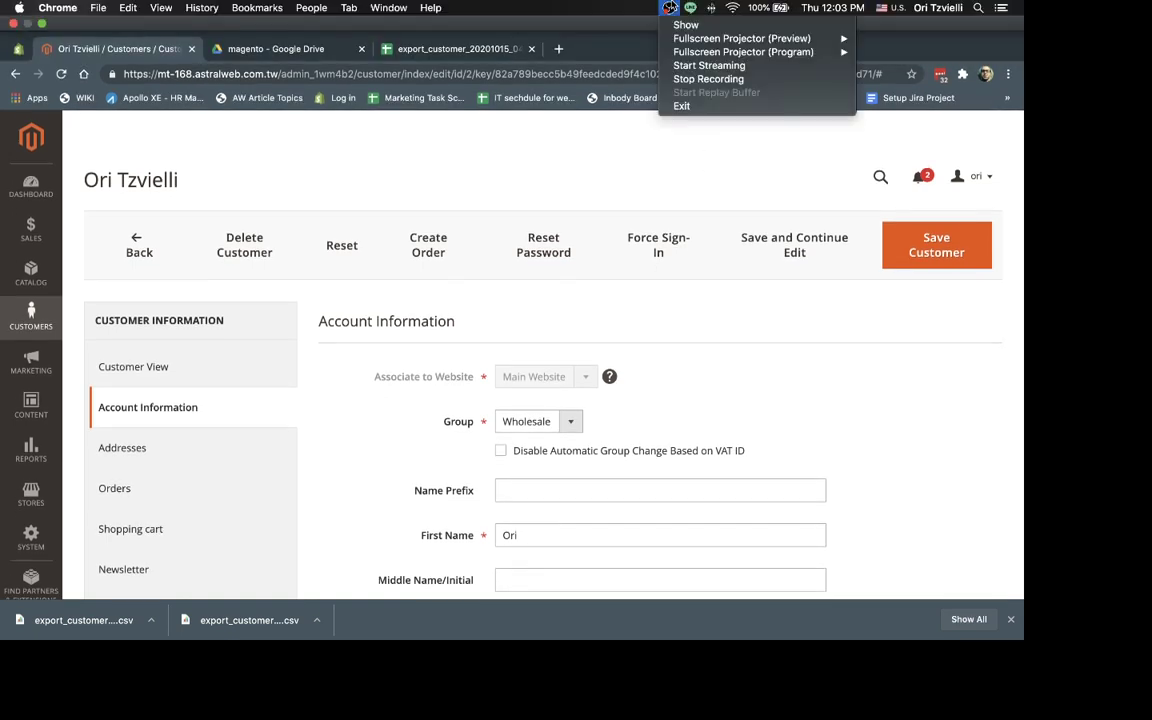